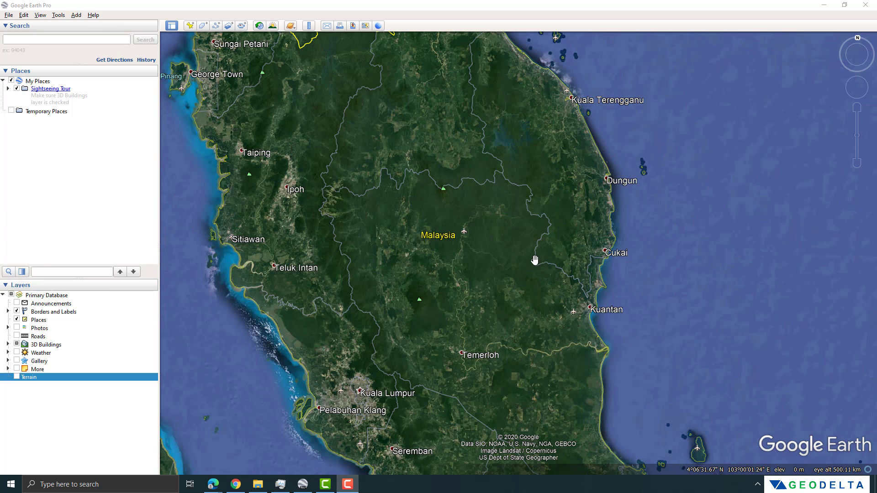
Step: Pan and zoom from the Malaysian peninsula to the forested hills around Damak and Jerantut
{"action": "left_click_drag", "start_coordinate": [533, 255], "coordinate": [556, 247]}
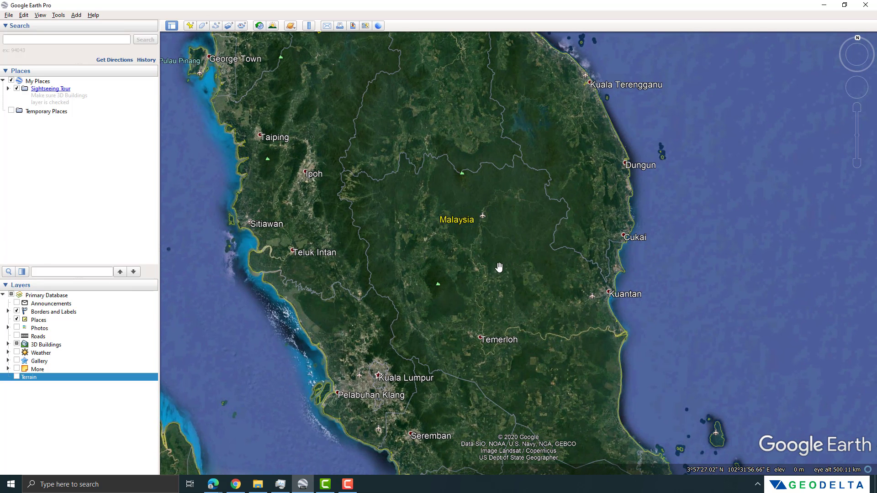
{"action": "scroll", "coordinate": [472, 283], "scroll_direction": "down", "scroll_amount": 2}
{"action": "scroll", "coordinate": [470, 286], "scroll_direction": "up", "scroll_amount": 5}
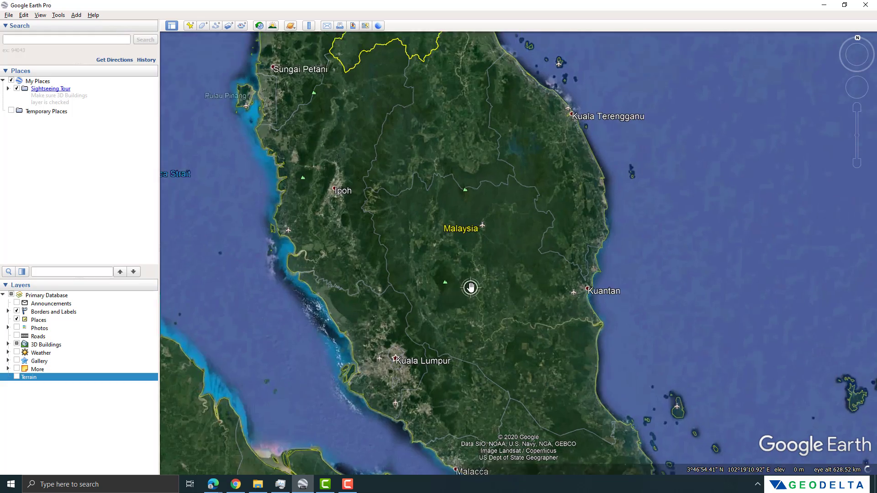
{"action": "scroll", "coordinate": [427, 309], "scroll_direction": "up", "scroll_amount": 4}
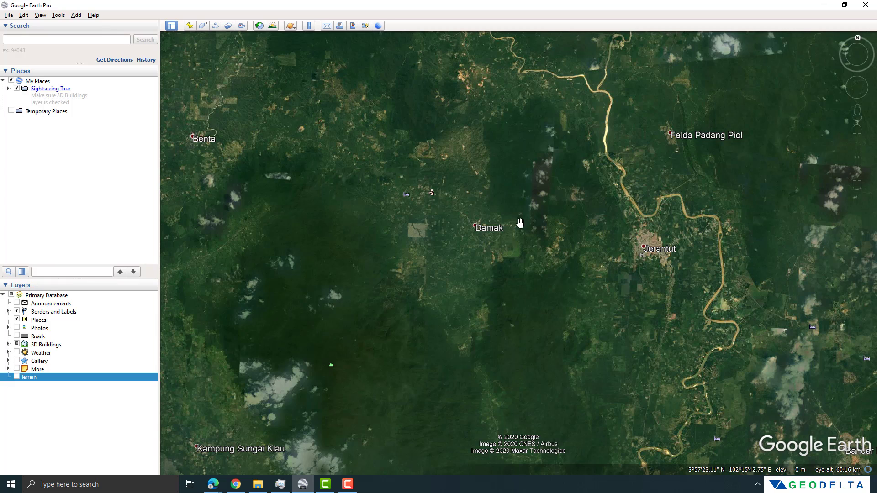
Step: Turn on Terrain and frame the hills between Sega, Benta and Damak
{"action": "left_click_drag", "start_coordinate": [525, 224], "coordinate": [554, 221]}
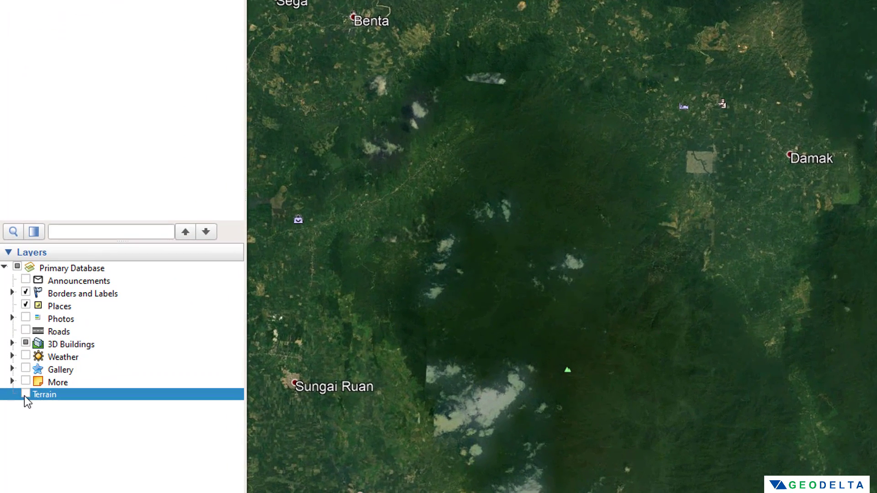
{"action": "left_click", "coordinate": [25, 394]}
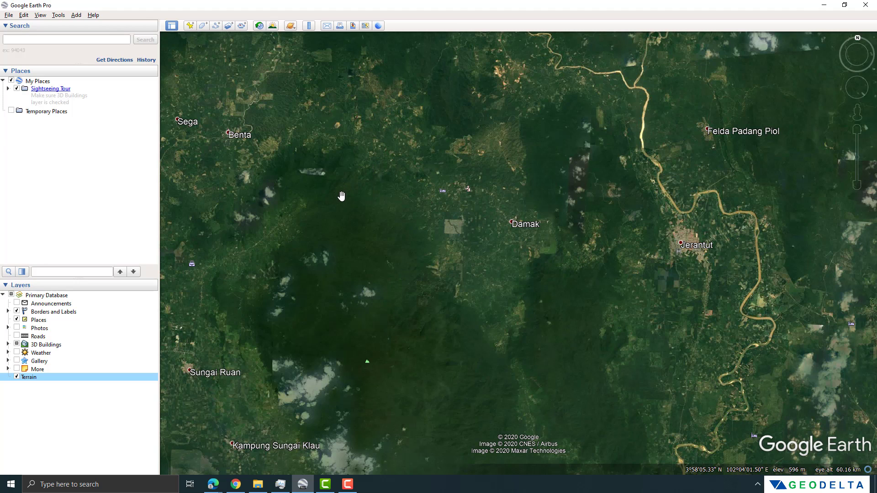
{"action": "left_click_drag", "start_coordinate": [363, 293], "coordinate": [382, 190]}
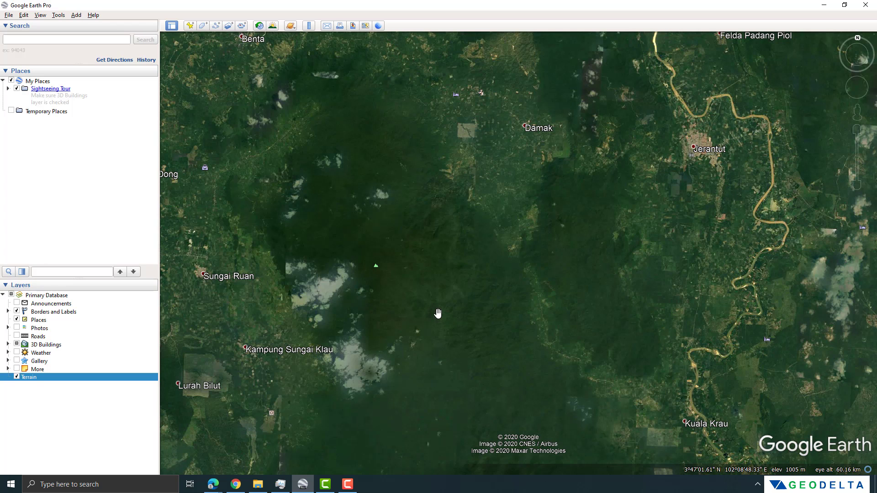
{"action": "left_click_drag", "start_coordinate": [393, 207], "coordinate": [407, 329]}
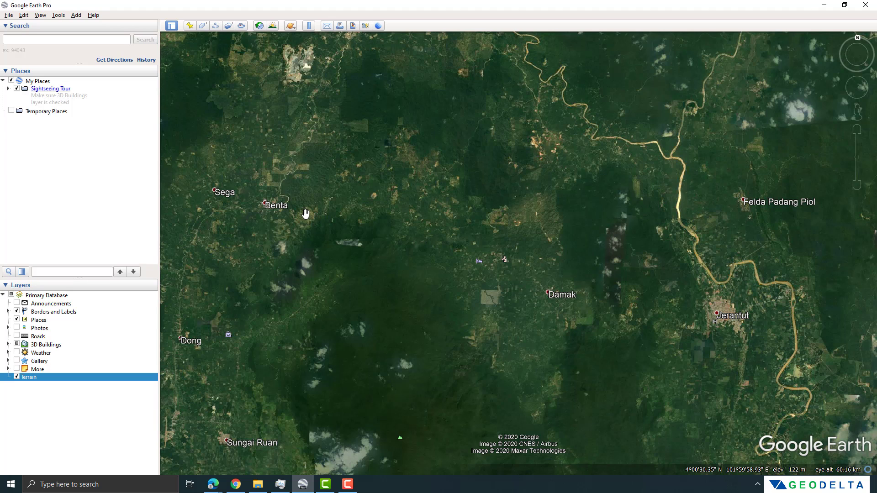
{"action": "left_click_drag", "start_coordinate": [388, 270], "coordinate": [401, 204]}
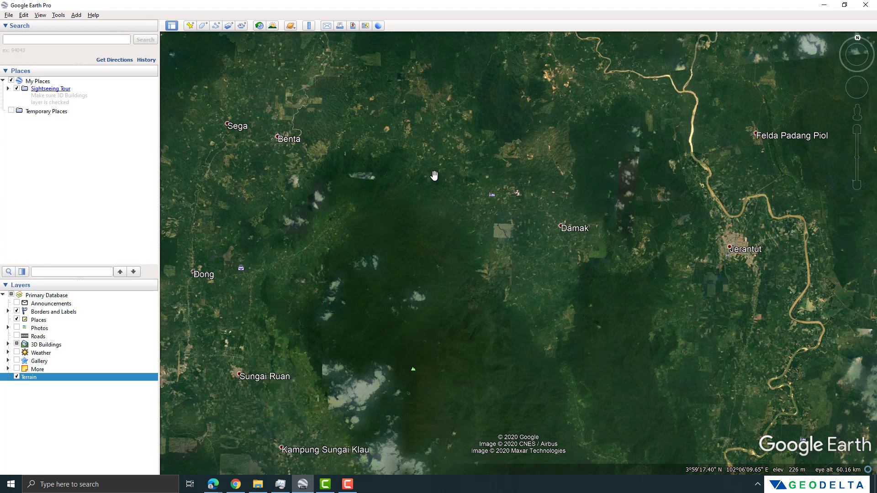
Step: Create a new path named elevation_points and move its properties dialog aside
{"action": "left_click_drag", "start_coordinate": [374, 158], "coordinate": [406, 171]}
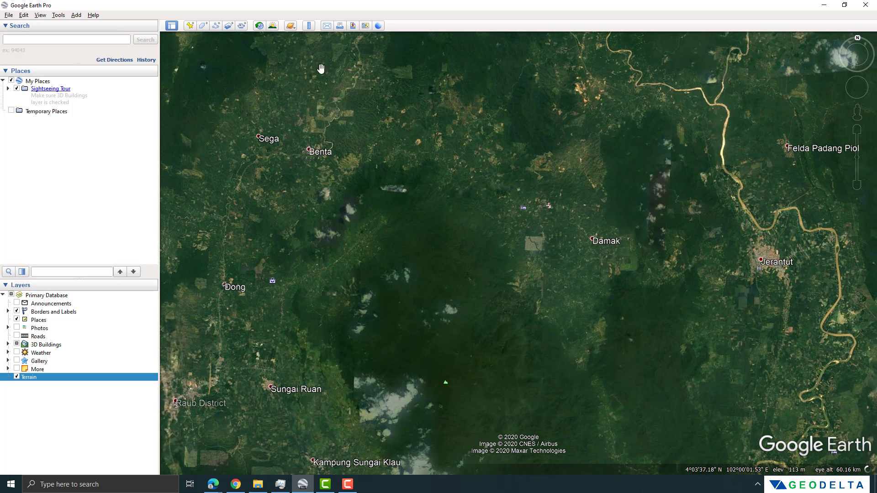
{"action": "left_click", "coordinate": [215, 26]}
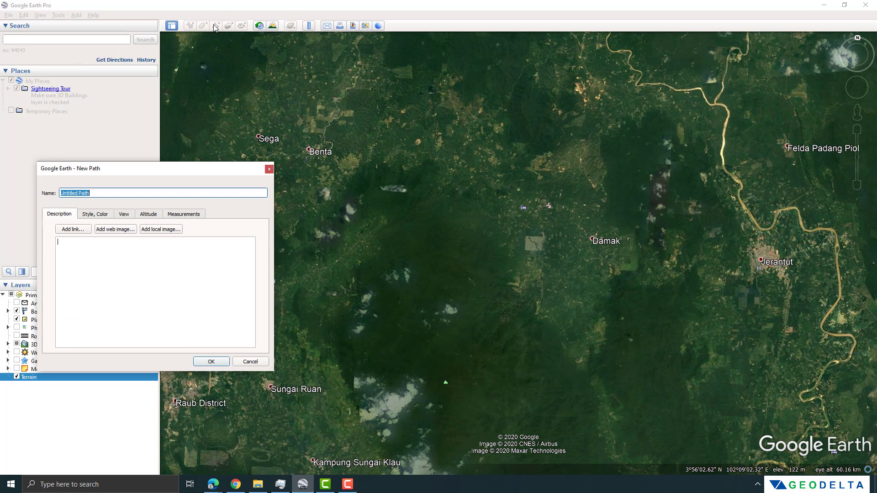
{"action": "left_click_drag", "start_coordinate": [177, 164], "coordinate": [205, 167]}
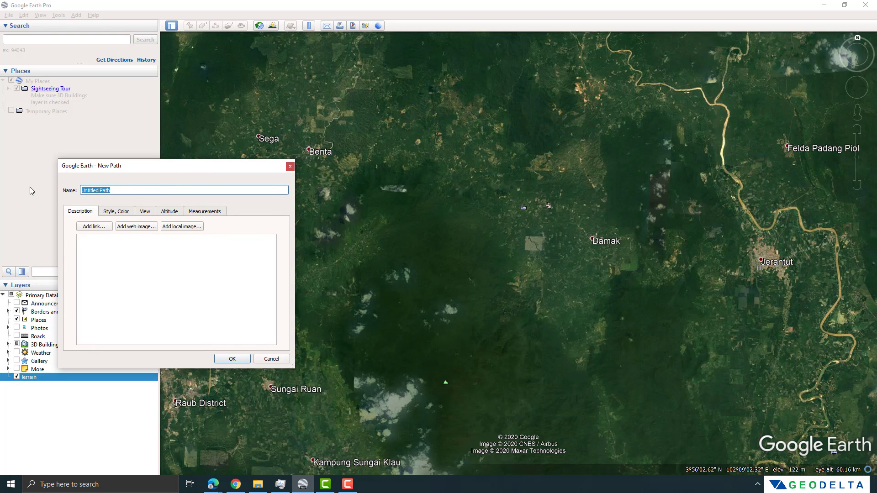
{"action": "type", "text": "elevation_points"}
{"action": "left_click_drag", "start_coordinate": [168, 166], "coordinate": [83, 277]}
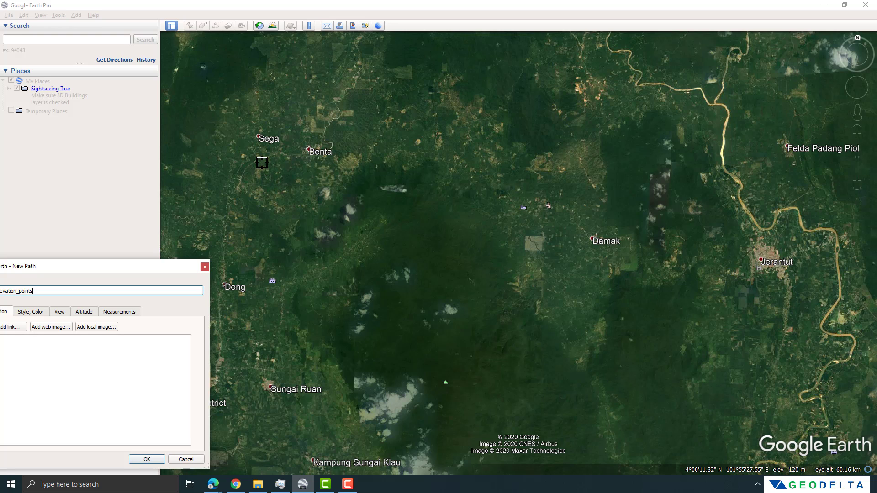
Step: Draw east-west passes of the path from Sega and Benta southward
{"action": "mouse_move", "coordinate": [261, 163]}
{"action": "left_mouse_down"}
{"action": "mouse_move", "coordinate": [436, 160]}
{"action": "mouse_move", "coordinate": [523, 166]}
{"action": "mouse_move", "coordinate": [542, 178]}
{"action": "mouse_move", "coordinate": [511, 185]}
{"action": "mouse_move", "coordinate": [299, 178]}
{"action": "mouse_move", "coordinate": [384, 198]}
{"action": "mouse_move", "coordinate": [540, 196]}
{"action": "mouse_move", "coordinate": [551, 215]}
{"action": "mouse_move", "coordinate": [492, 226]}
{"action": "mouse_move", "coordinate": [267, 228]}
{"action": "mouse_move", "coordinate": [277, 248]}
{"action": "mouse_move", "coordinate": [300, 254]}
{"action": "mouse_move", "coordinate": [534, 250]}
{"action": "mouse_move", "coordinate": [554, 264]}
{"action": "mouse_move", "coordinate": [536, 274]}
{"action": "mouse_move", "coordinate": [429, 275]}
{"action": "left_mouse_up"}
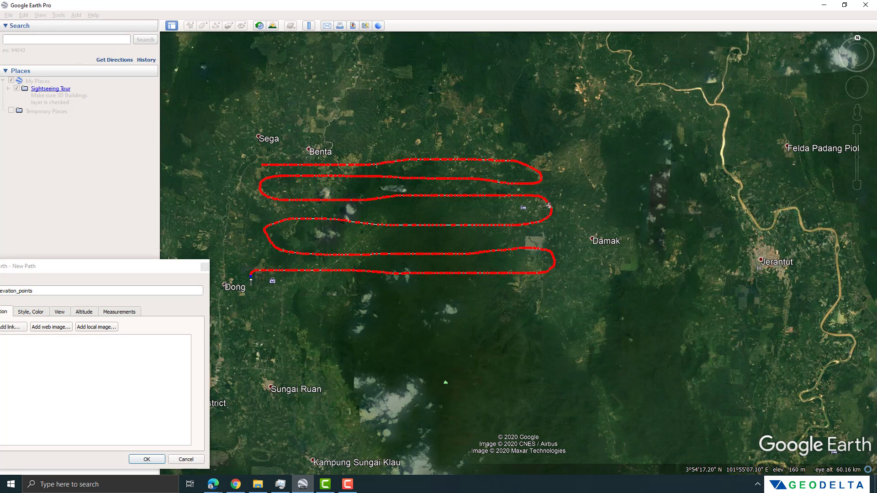
{"action": "mouse_move", "coordinate": [251, 275]}
{"action": "left_mouse_down"}
{"action": "mouse_move", "coordinate": [279, 299]}
{"action": "mouse_move", "coordinate": [468, 303]}
{"action": "left_mouse_up"}
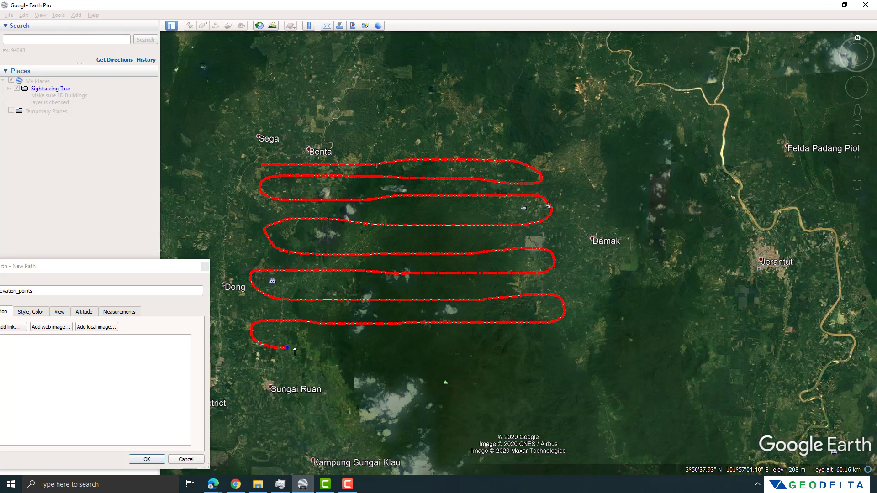
{"action": "left_click_drag", "start_coordinate": [289, 348], "coordinate": [422, 349]}
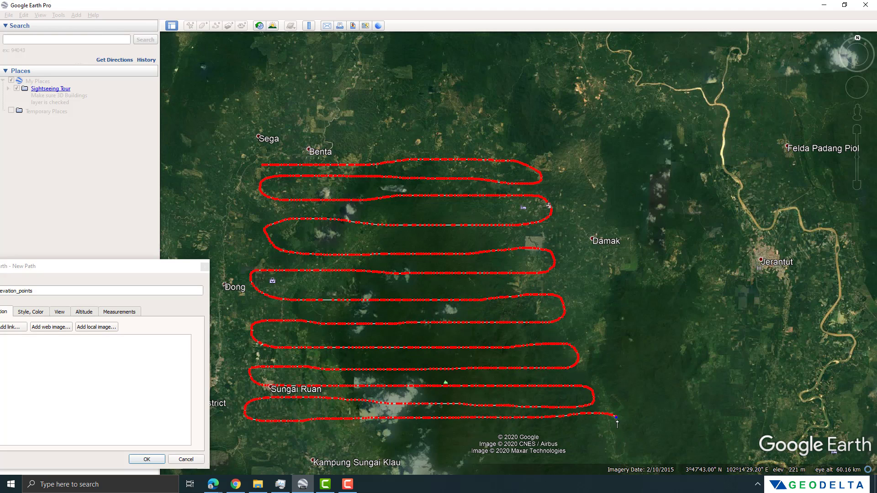
{"action": "mouse_move", "coordinate": [618, 424]}
{"action": "left_mouse_down"}
{"action": "mouse_move", "coordinate": [587, 431]}
{"action": "mouse_move", "coordinate": [273, 433]}
{"action": "left_mouse_up"}
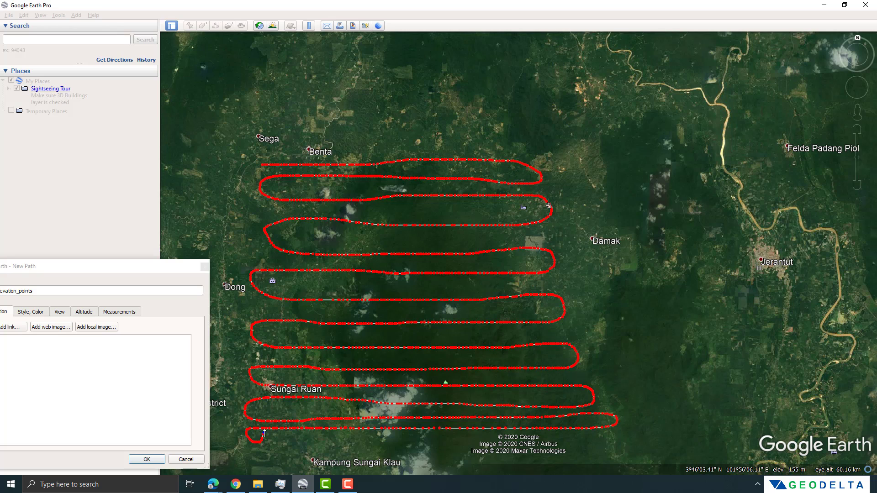
Step: Add north-south passes of the path across the area, moving from west to east
{"action": "left_click_drag", "start_coordinate": [265, 398], "coordinate": [264, 337]}
{"action": "left_click_drag", "start_coordinate": [264, 279], "coordinate": [262, 113]}
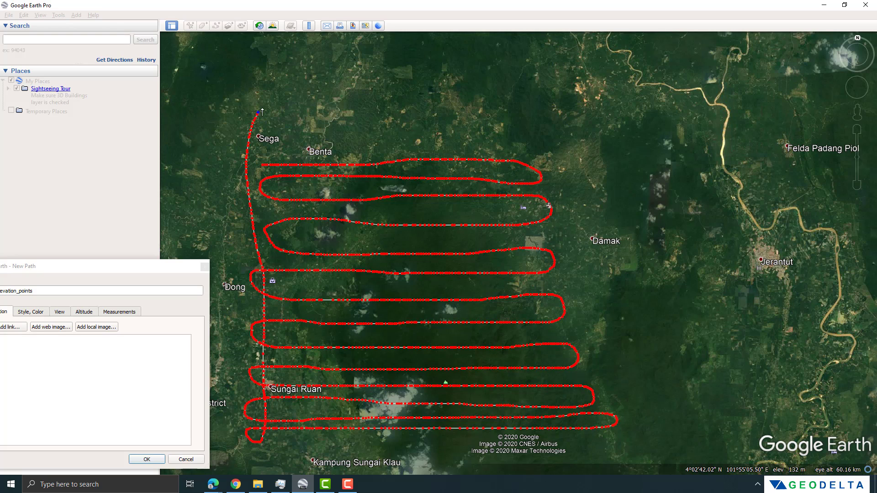
{"action": "left_click_drag", "start_coordinate": [286, 165], "coordinate": [335, 165]}
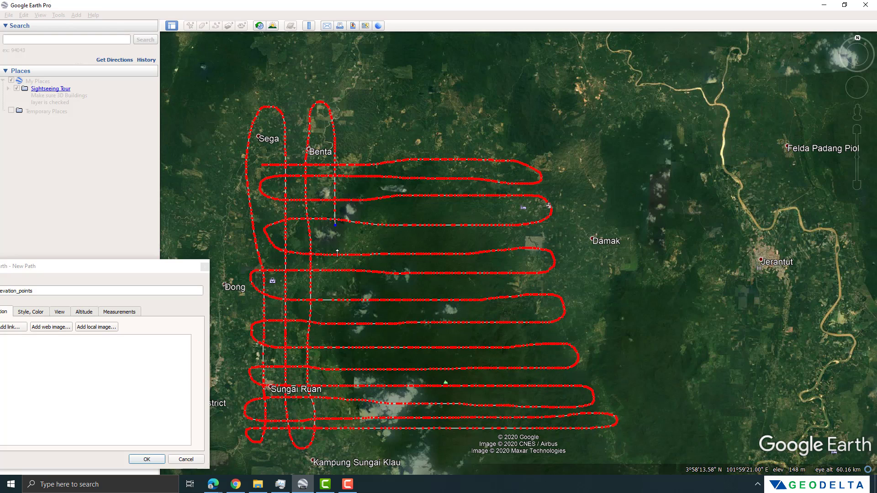
{"action": "left_click_drag", "start_coordinate": [337, 252], "coordinate": [343, 387]}
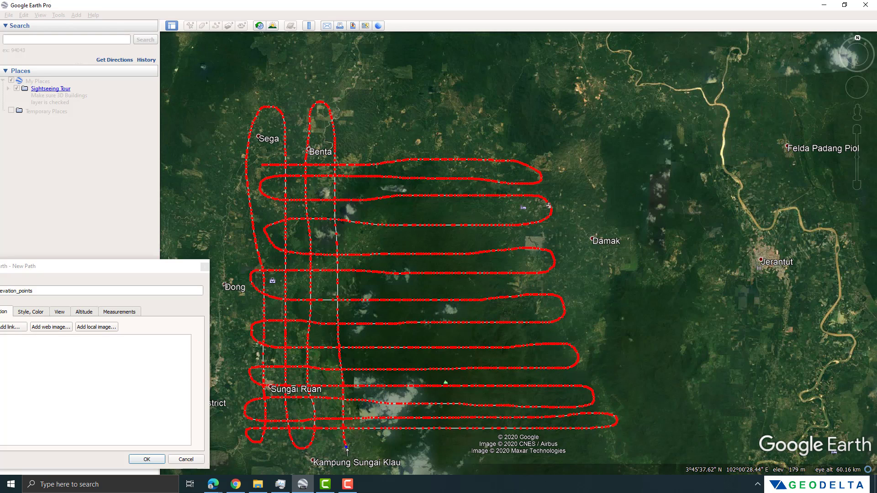
{"action": "left_click_drag", "start_coordinate": [373, 408], "coordinate": [370, 194]}
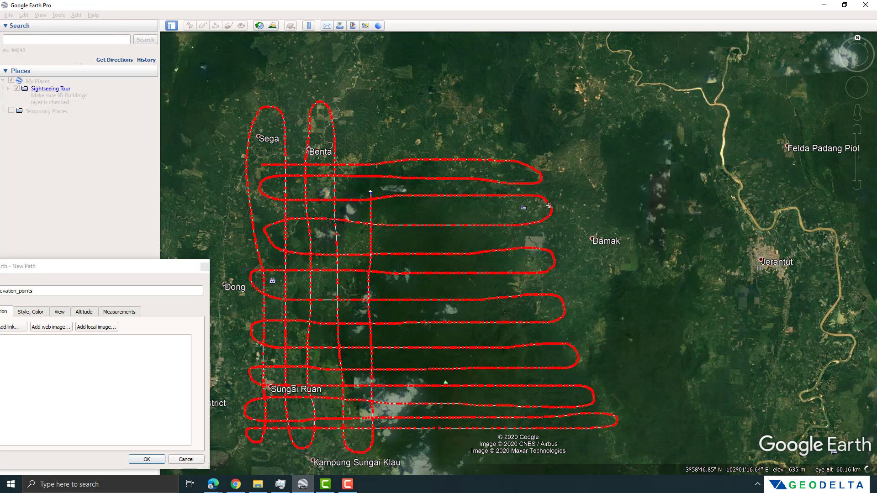
{"action": "mouse_move", "coordinate": [365, 158]}
{"action": "left_mouse_down"}
{"action": "mouse_move", "coordinate": [365, 105]}
{"action": "mouse_move", "coordinate": [379, 103]}
{"action": "mouse_move", "coordinate": [393, 125]}
{"action": "mouse_move", "coordinate": [407, 448]}
{"action": "mouse_move", "coordinate": [428, 458]}
{"action": "mouse_move", "coordinate": [448, 395]}
{"action": "mouse_move", "coordinate": [431, 208]}
{"action": "left_mouse_up"}
{"action": "mouse_move", "coordinate": [432, 158]}
{"action": "left_mouse_down"}
{"action": "mouse_move", "coordinate": [428, 137]}
{"action": "mouse_move", "coordinate": [497, 441]}
{"action": "mouse_move", "coordinate": [495, 116]}
{"action": "left_mouse_up"}
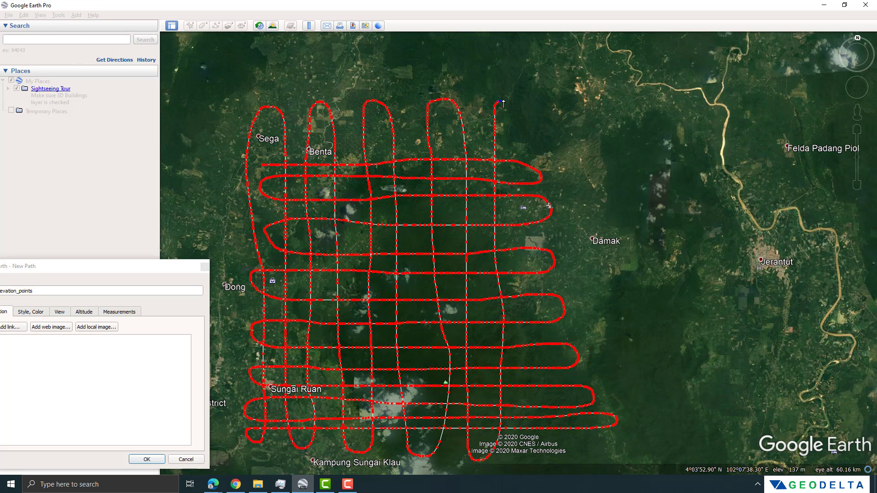
{"action": "mouse_move", "coordinate": [519, 188]}
{"action": "left_mouse_down"}
{"action": "mouse_move", "coordinate": [518, 420]}
{"action": "mouse_move", "coordinate": [539, 465]}
{"action": "left_mouse_up"}
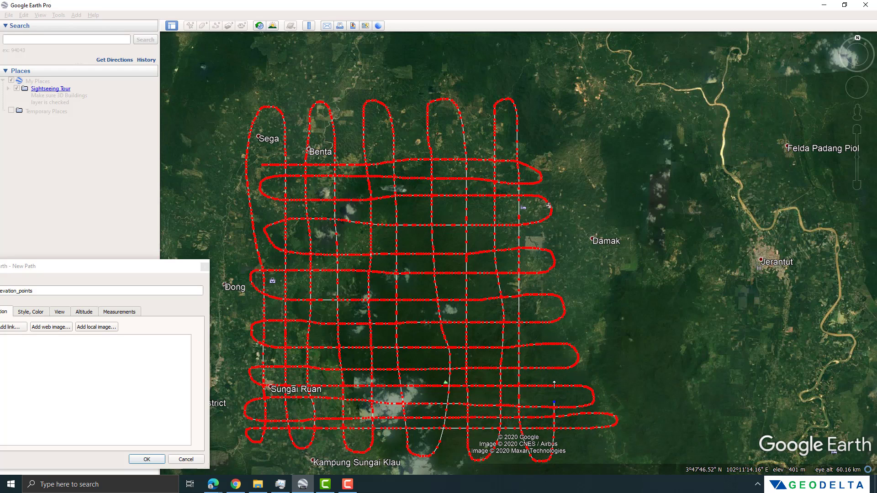
{"action": "left_click_drag", "start_coordinate": [554, 385], "coordinate": [540, 135]}
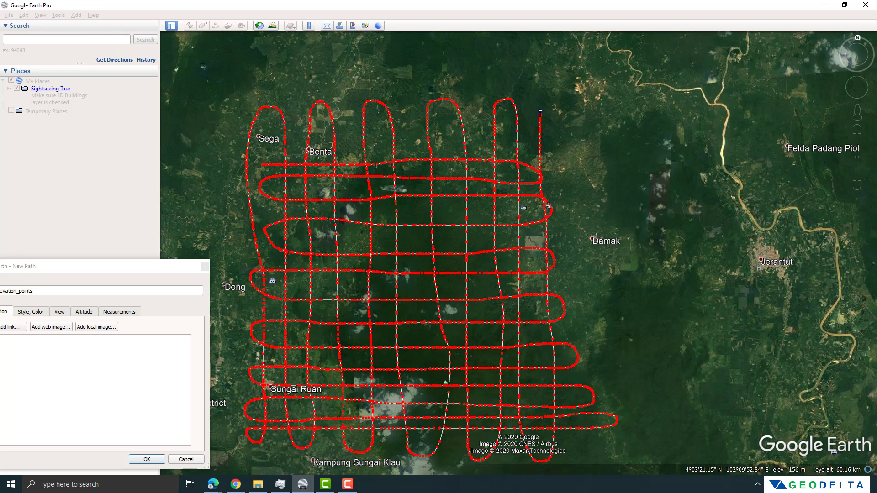
{"action": "mouse_move", "coordinate": [446, 111]}
{"action": "left_mouse_down"}
{"action": "mouse_move", "coordinate": [270, 103]}
{"action": "mouse_move", "coordinate": [246, 113]}
{"action": "mouse_move", "coordinate": [240, 136]}
{"action": "mouse_move", "coordinate": [275, 150]}
{"action": "mouse_move", "coordinate": [530, 145]}
{"action": "mouse_move", "coordinate": [536, 115]}
{"action": "left_mouse_up"}
Step: Add diagonal passes toward Sungai Ruan and extra east-west loops through the middle
{"action": "mouse_move", "coordinate": [463, 128]}
{"action": "left_mouse_down"}
{"action": "mouse_move", "coordinate": [414, 188]}
{"action": "mouse_move", "coordinate": [310, 375]}
{"action": "left_mouse_up"}
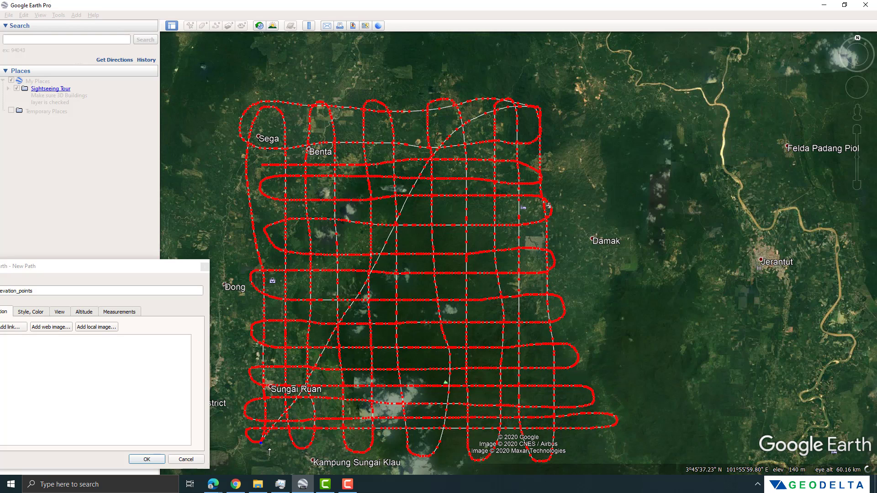
{"action": "left_click_drag", "start_coordinate": [307, 453], "coordinate": [560, 452]}
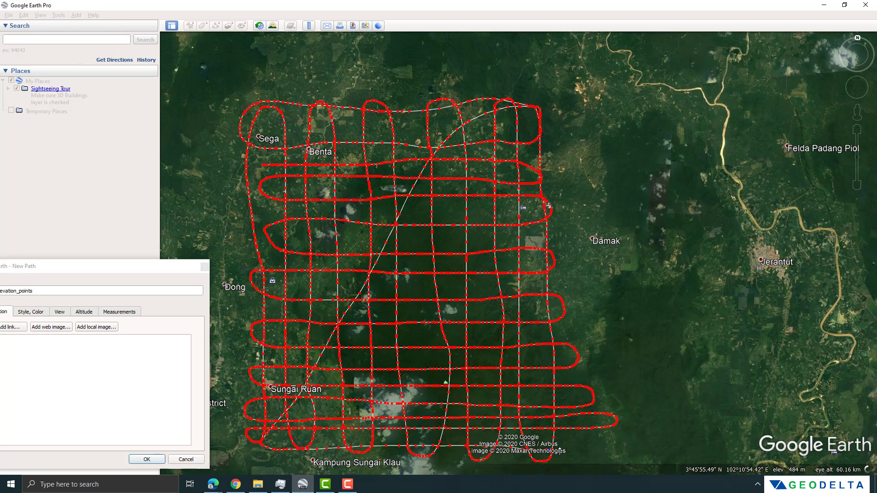
{"action": "mouse_move", "coordinate": [544, 421]}
{"action": "left_mouse_down"}
{"action": "mouse_move", "coordinate": [469, 367]}
{"action": "mouse_move", "coordinate": [376, 212]}
{"action": "mouse_move", "coordinate": [297, 132]}
{"action": "mouse_move", "coordinate": [278, 119]}
{"action": "mouse_move", "coordinate": [252, 135]}
{"action": "left_mouse_up"}
{"action": "mouse_move", "coordinate": [283, 180]}
{"action": "left_mouse_down"}
{"action": "mouse_move", "coordinate": [473, 182]}
{"action": "mouse_move", "coordinate": [533, 196]}
{"action": "mouse_move", "coordinate": [281, 212]}
{"action": "mouse_move", "coordinate": [271, 223]}
{"action": "mouse_move", "coordinate": [302, 233]}
{"action": "mouse_move", "coordinate": [411, 235]}
{"action": "mouse_move", "coordinate": [307, 289]}
{"action": "mouse_move", "coordinate": [517, 283]}
{"action": "mouse_move", "coordinate": [537, 291]}
{"action": "mouse_move", "coordinate": [537, 306]}
{"action": "mouse_move", "coordinate": [315, 306]}
{"action": "mouse_move", "coordinate": [265, 323]}
{"action": "mouse_move", "coordinate": [273, 340]}
{"action": "left_mouse_up"}
{"action": "left_click_drag", "start_coordinate": [345, 352], "coordinate": [271, 367]}
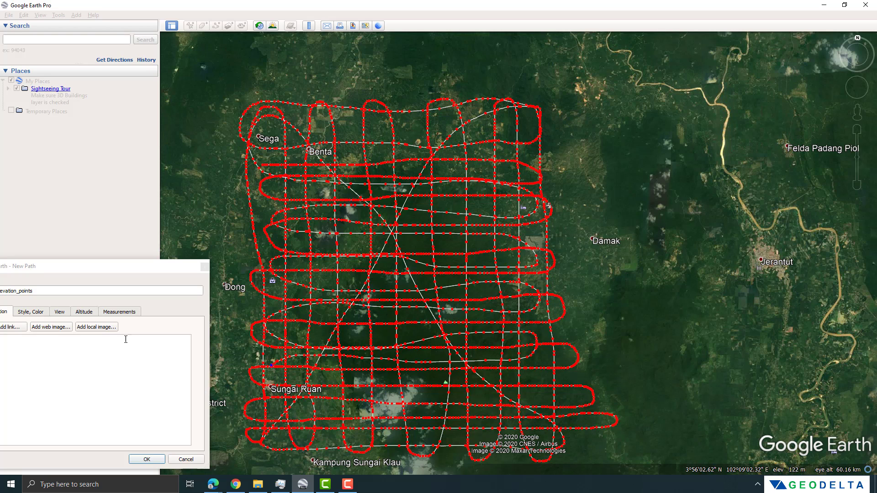
{"action": "left_click_drag", "start_coordinate": [102, 272], "coordinate": [169, 244]}
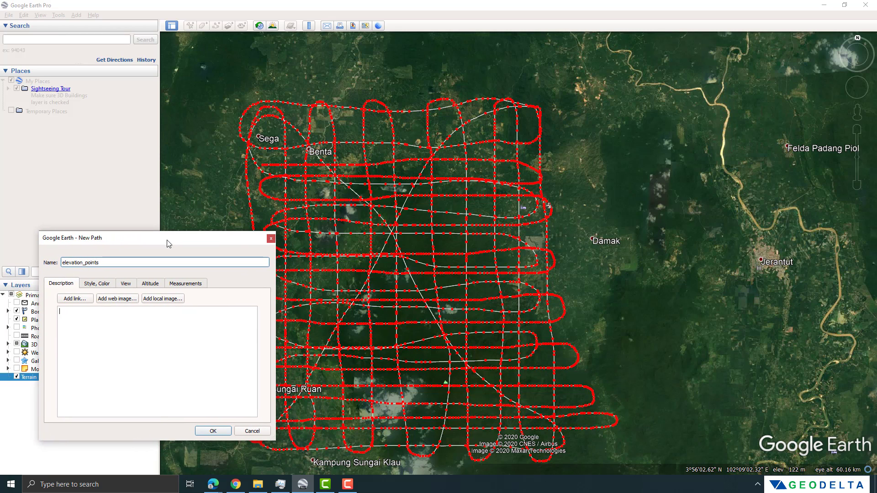
Step: Finish the path and save elevation_points as a Kml (*.kml) file
{"action": "left_click", "coordinate": [213, 431]}
{"action": "left_click_drag", "start_coordinate": [232, 373], "coordinate": [269, 334]}
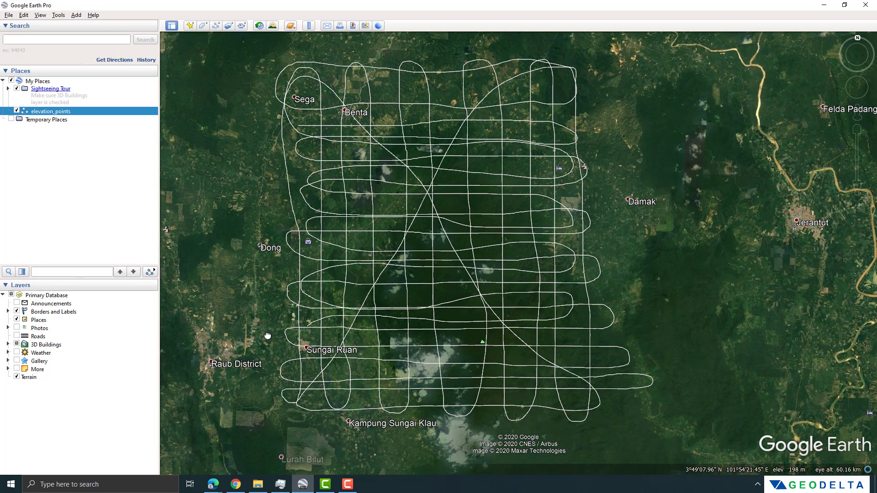
{"action": "right_click", "coordinate": [41, 115]}
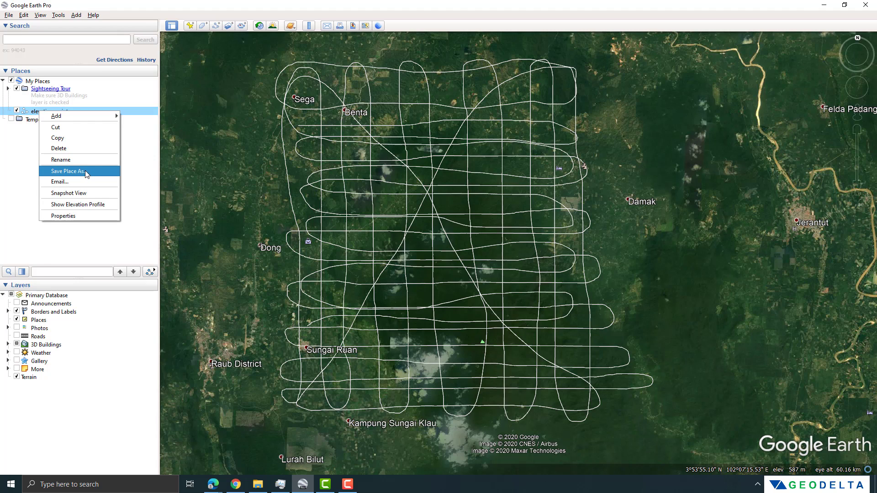
{"action": "left_click", "coordinate": [69, 170]}
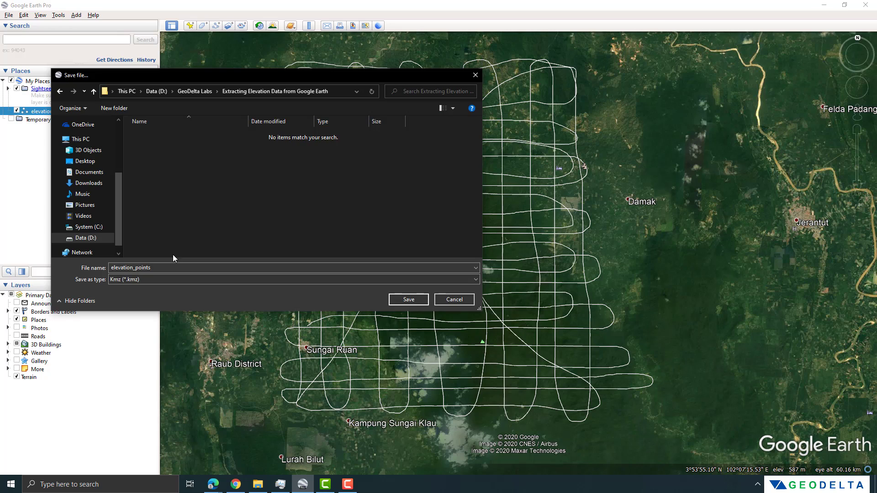
{"action": "left_click", "coordinate": [117, 283]}
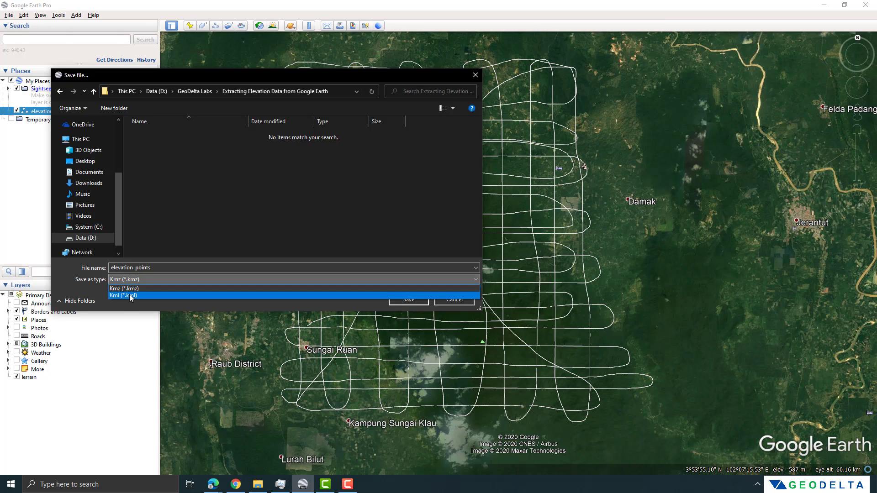
{"action": "left_click", "coordinate": [130, 296]}
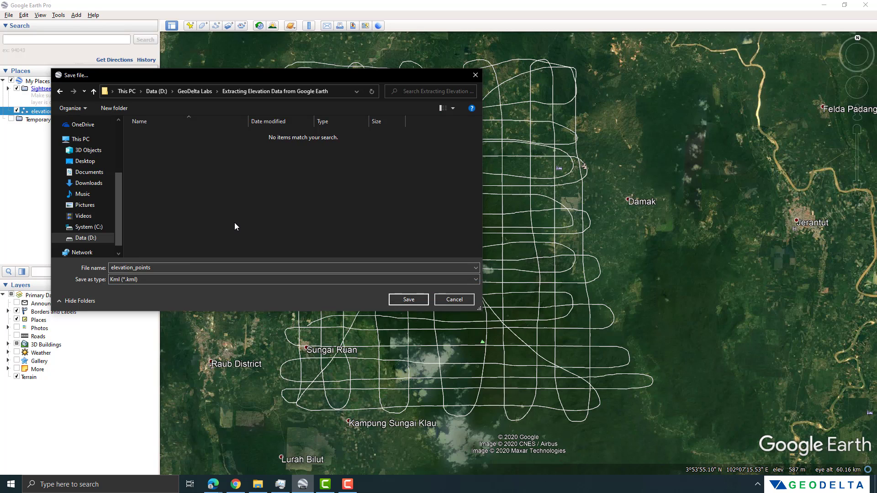
{"action": "left_click", "coordinate": [408, 300]}
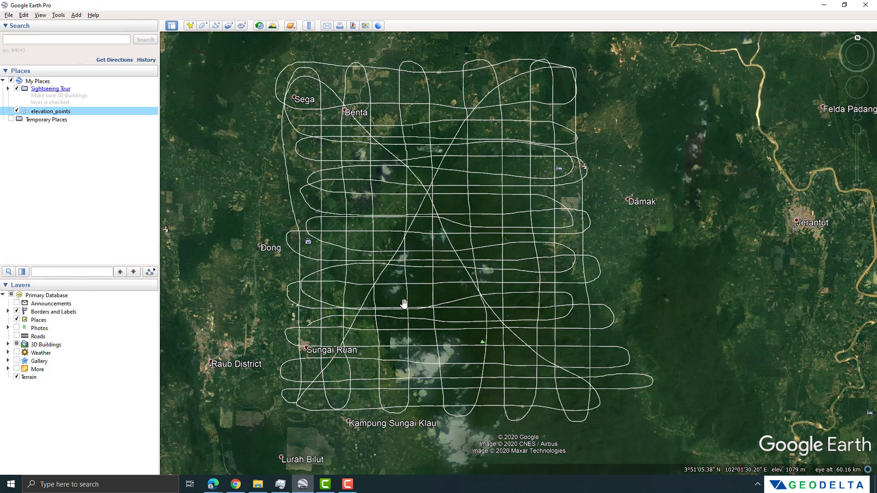
Step: Upload elevation_points.kml to GPS Visualizer and convert it to a GPX file with DEM elevations
{"action": "left_click_drag", "start_coordinate": [403, 305], "coordinate": [414, 316]}
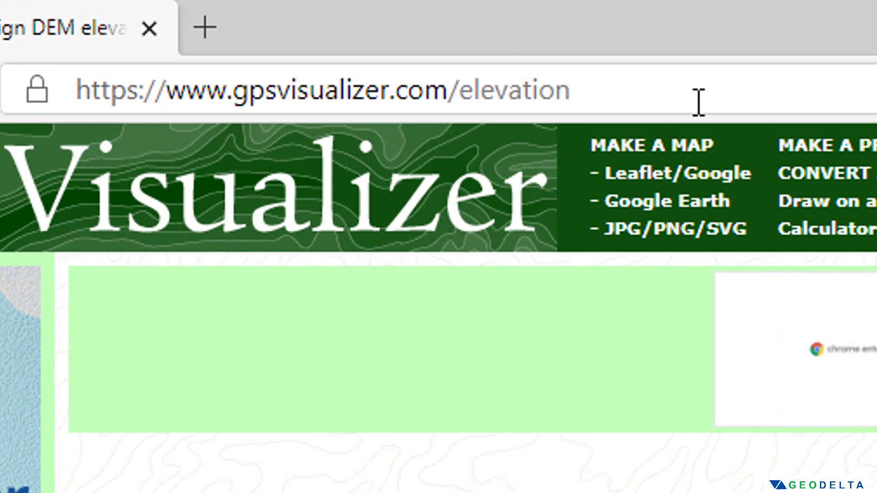
{"action": "left_click", "coordinate": [668, 100]}
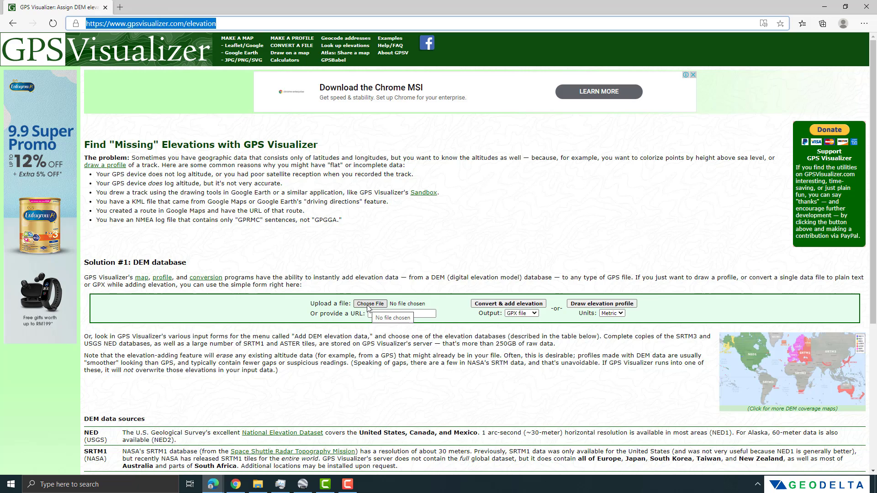
{"action": "left_click", "coordinate": [369, 304]}
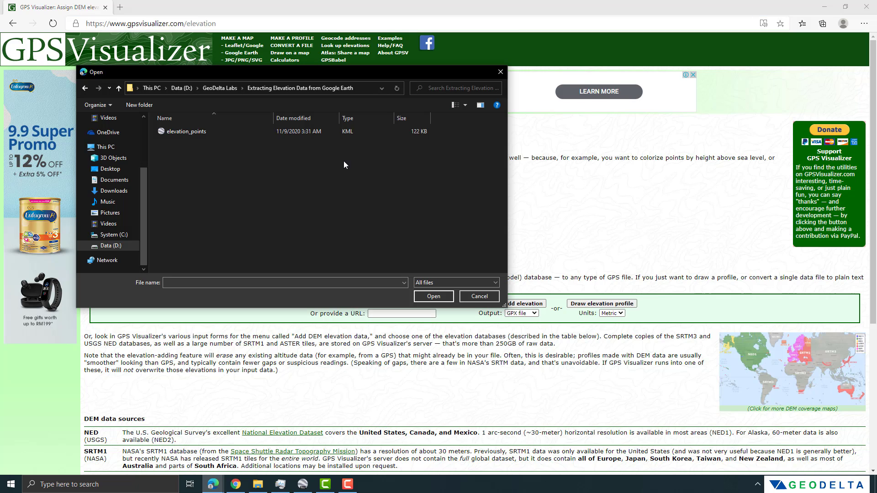
{"action": "left_click", "coordinate": [199, 133]}
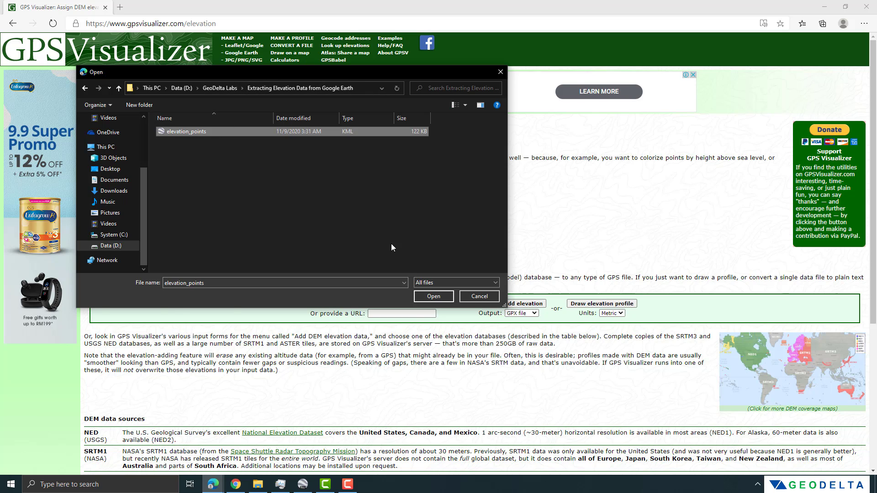
{"action": "left_click", "coordinate": [432, 296]}
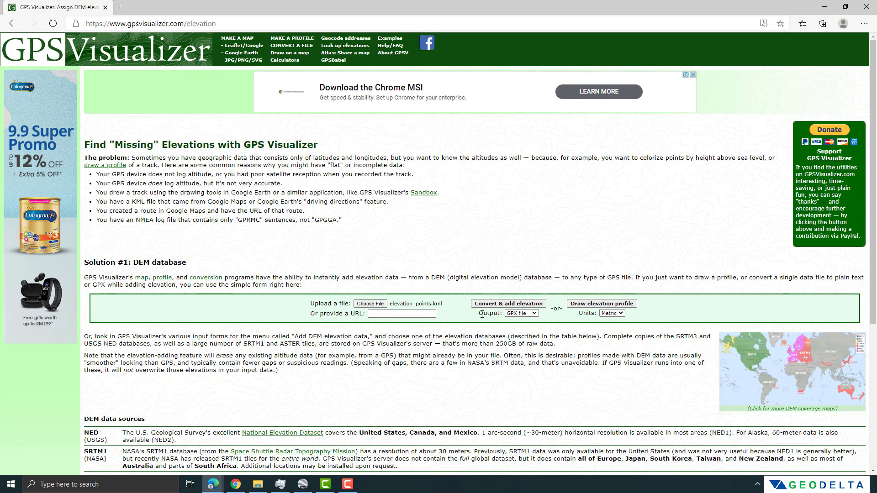
{"action": "left_click", "coordinate": [534, 314]}
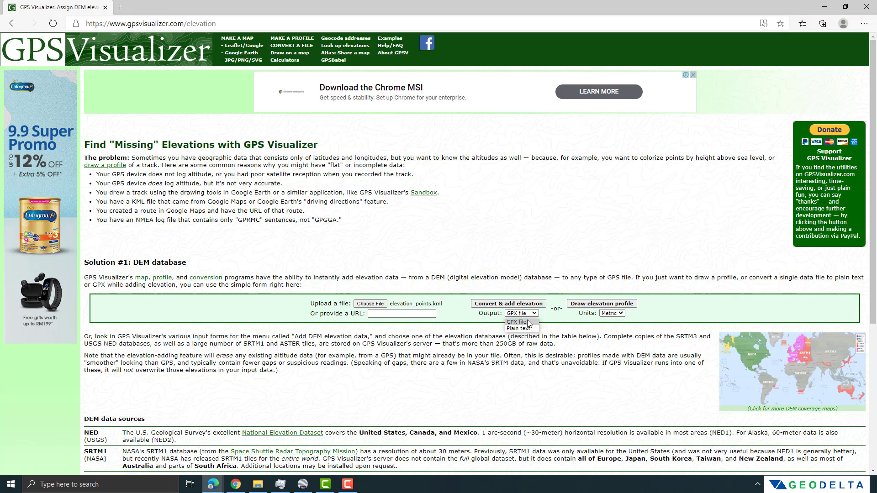
{"action": "left_click", "coordinate": [524, 322]}
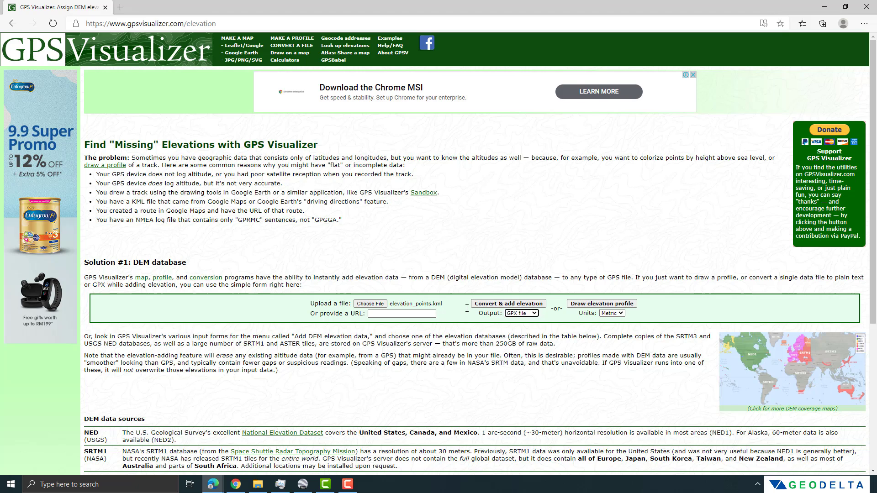
{"action": "left_click", "coordinate": [494, 306]}
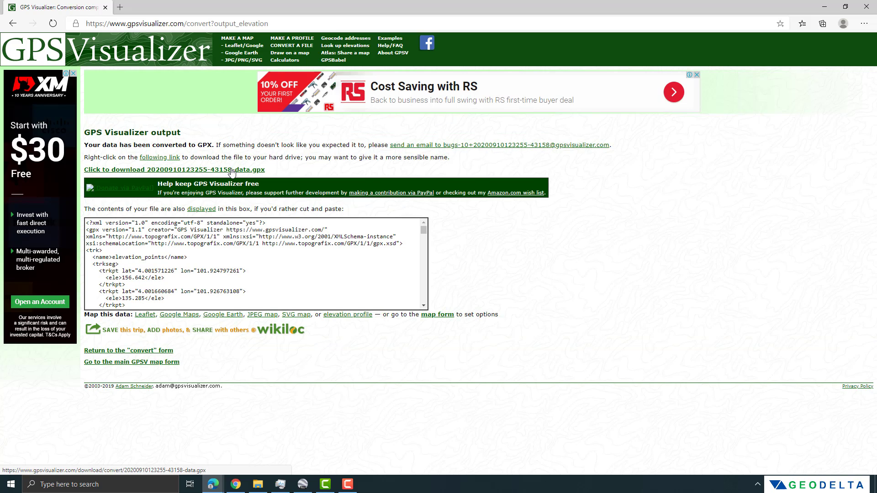
{"action": "left_click", "coordinate": [232, 171]}
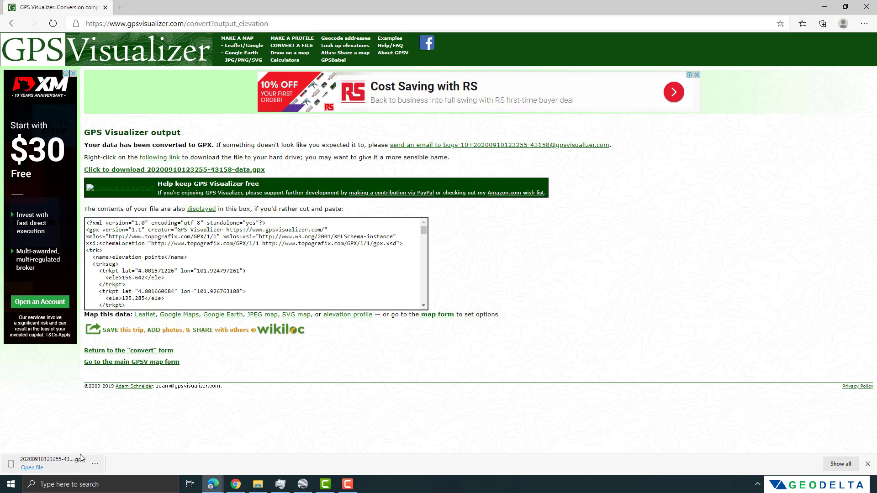
{"action": "left_click", "coordinate": [257, 484]}
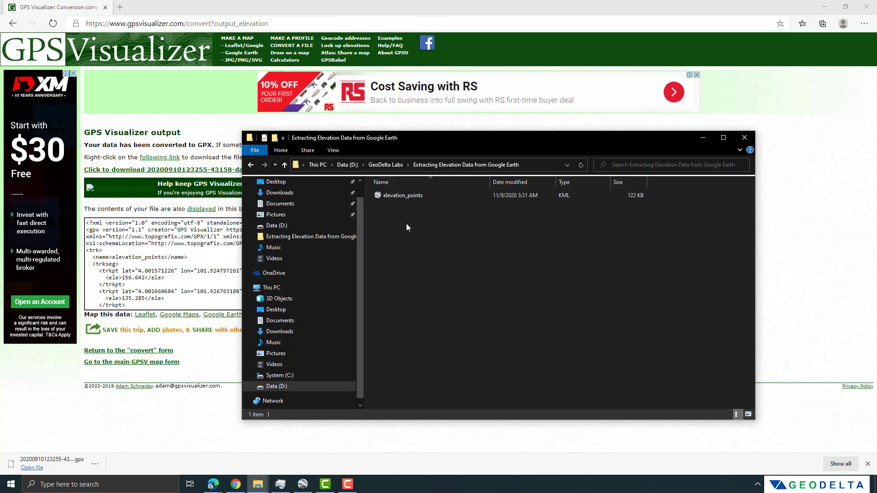
{"action": "right_click", "coordinate": [404, 223]}
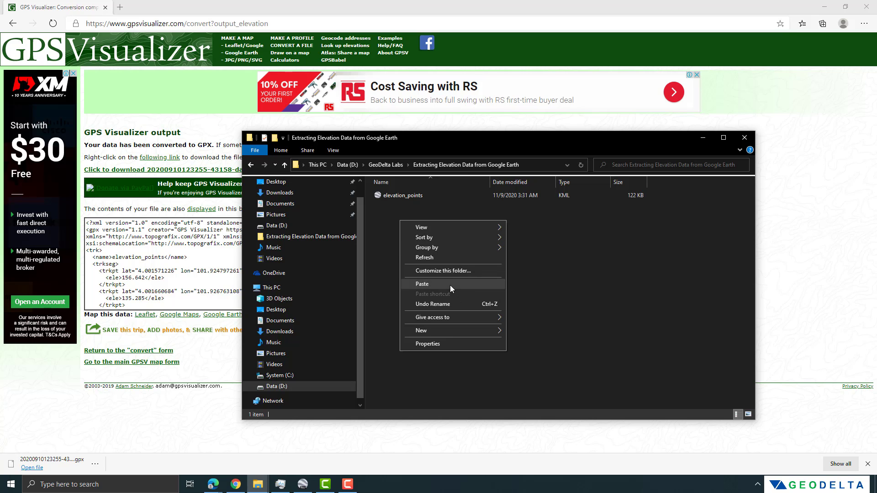
{"action": "left_click", "coordinate": [451, 285]}
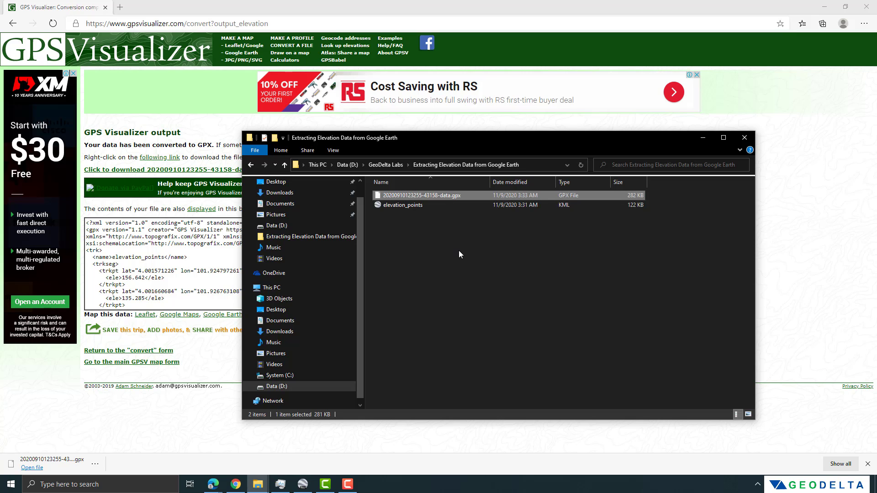
{"action": "left_click", "coordinate": [458, 250]}
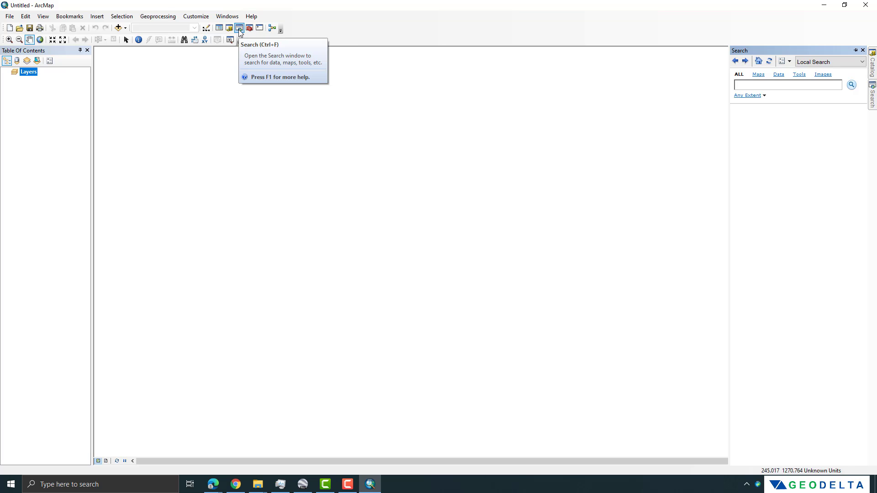
Step: Search ArcMap tools for 'gp' and open GPX To Features (Conversion)
{"action": "left_click", "coordinate": [761, 86]}
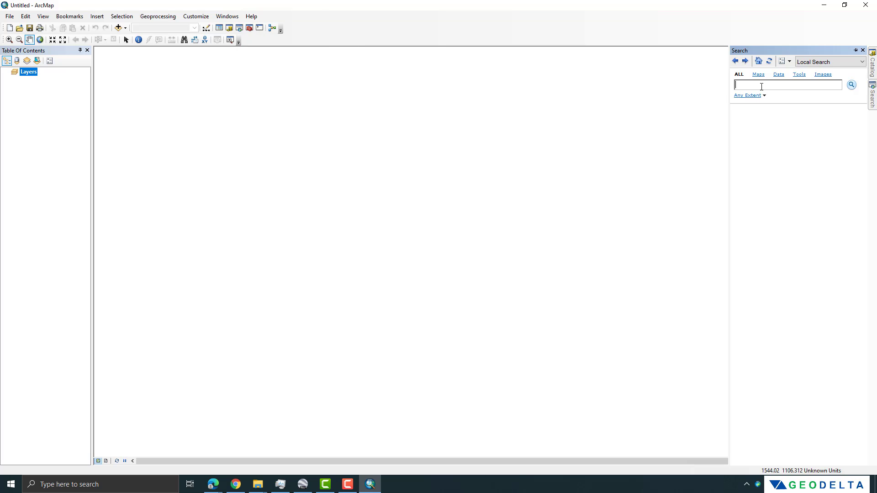
{"action": "type", "text": "gpx"}
{"action": "key", "text": "Return"}
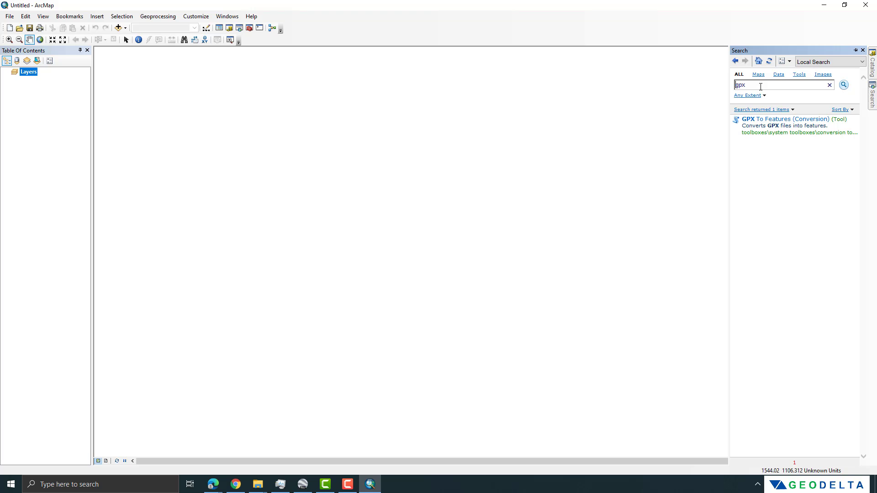
{"action": "left_click", "coordinate": [767, 123]}
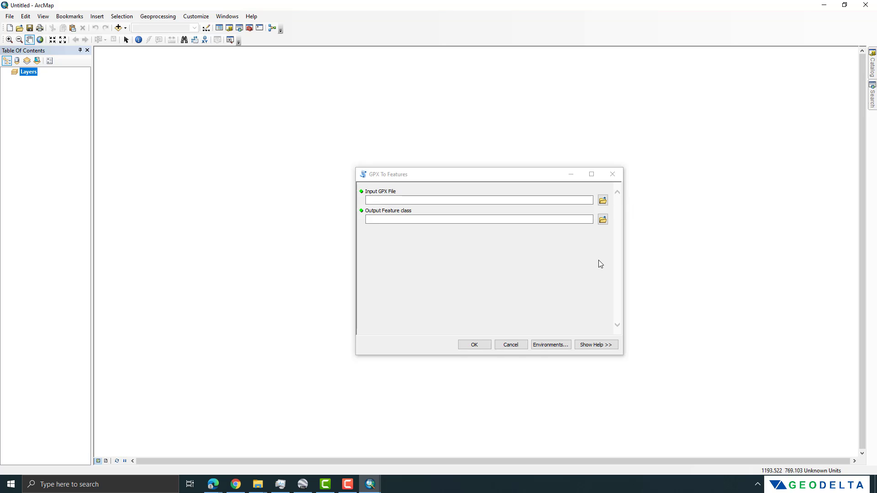
{"action": "left_click", "coordinate": [602, 200]}
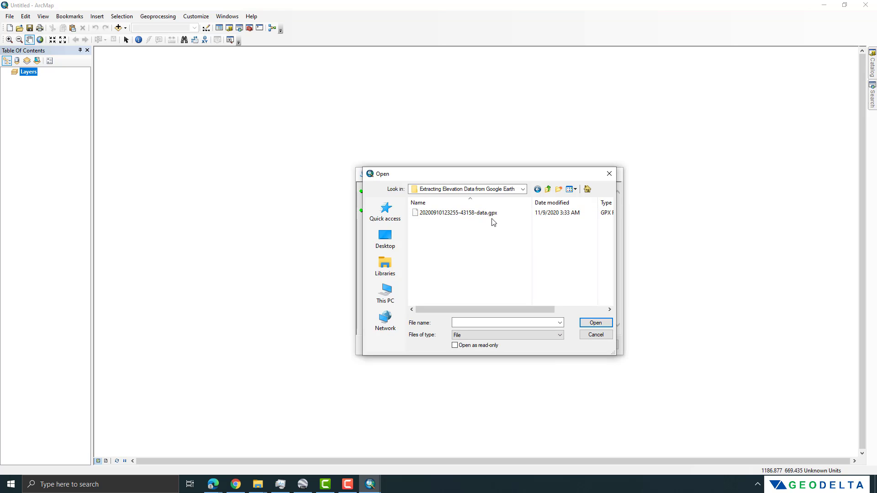
{"action": "left_click", "coordinate": [475, 213]}
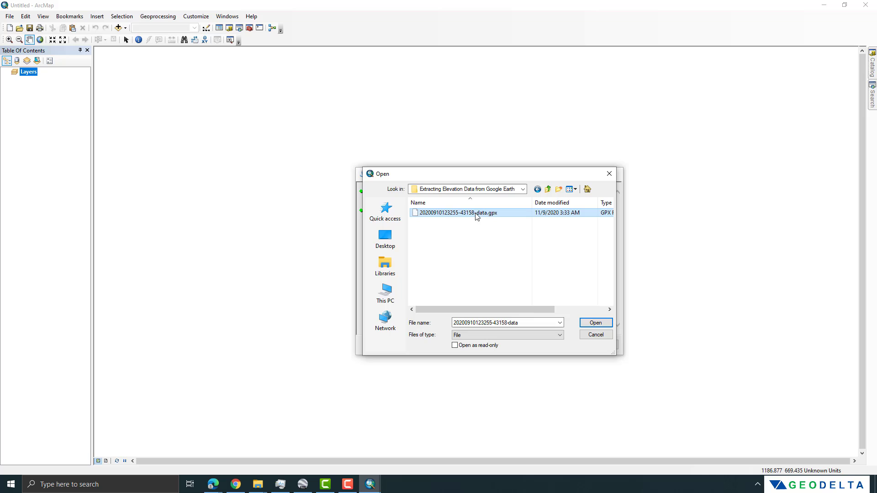
{"action": "left_click", "coordinate": [600, 324]}
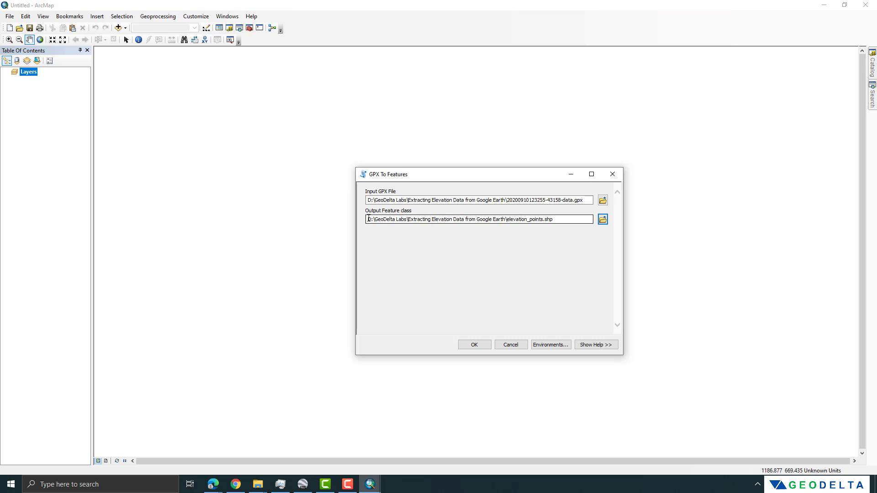
{"action": "left_click_drag", "start_coordinate": [368, 219], "coordinate": [510, 220]}
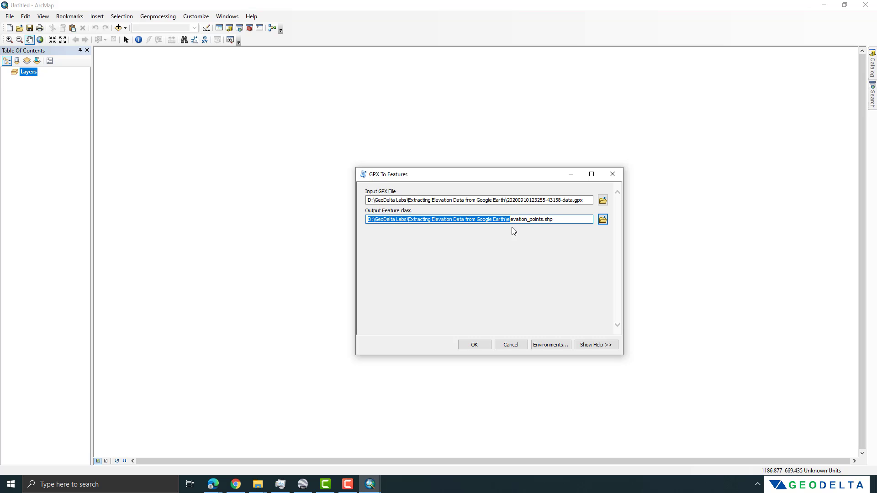
{"action": "left_click", "coordinate": [544, 221]}
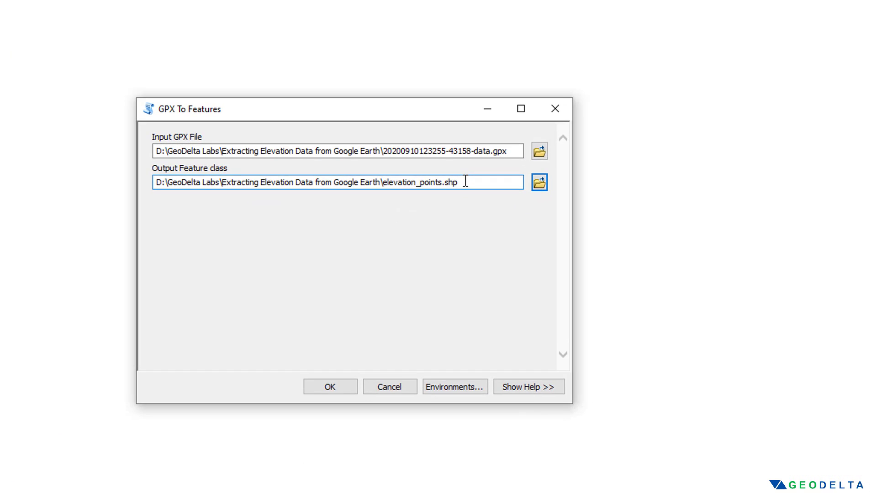
{"action": "left_click_drag", "start_coordinate": [554, 221], "coordinate": [548, 221]}
{"action": "left_click_drag", "start_coordinate": [445, 184], "coordinate": [439, 186]}
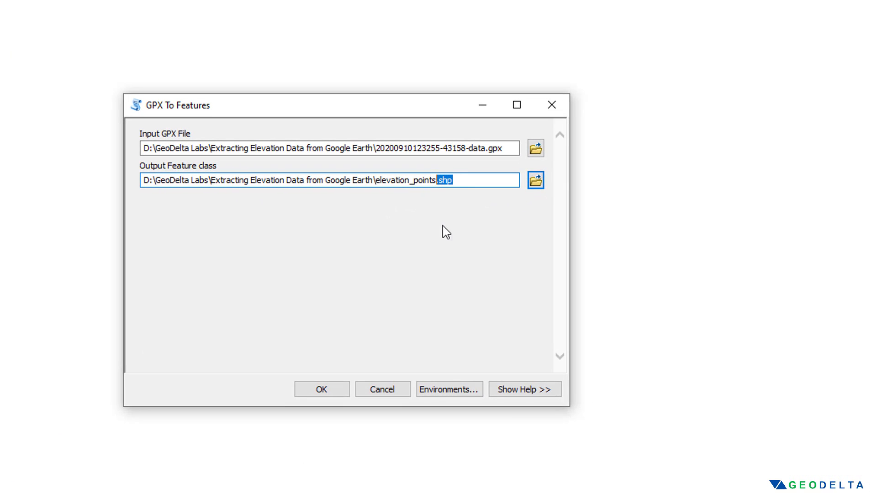
{"action": "left_click", "coordinate": [465, 183]}
{"action": "left_click", "coordinate": [330, 393]}
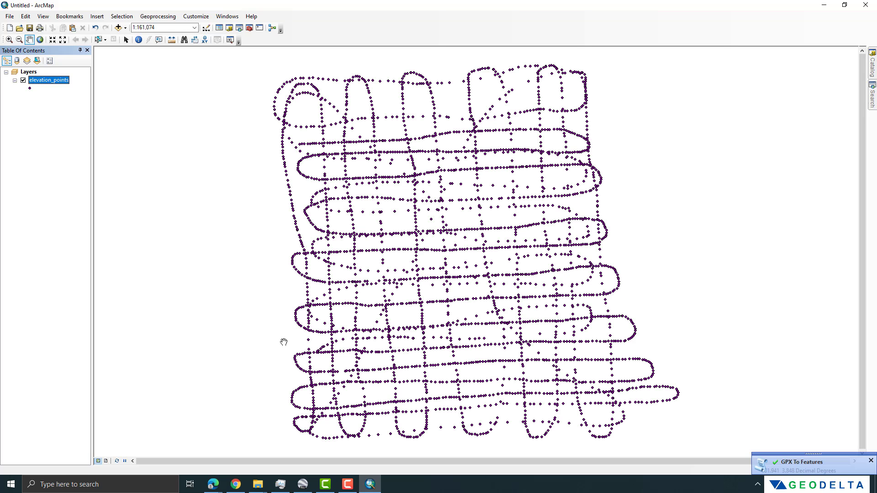
Step: Compare the points with Google Earth, then open and enlarge the elevation_points attribute table
{"action": "left_click", "coordinate": [311, 485]}
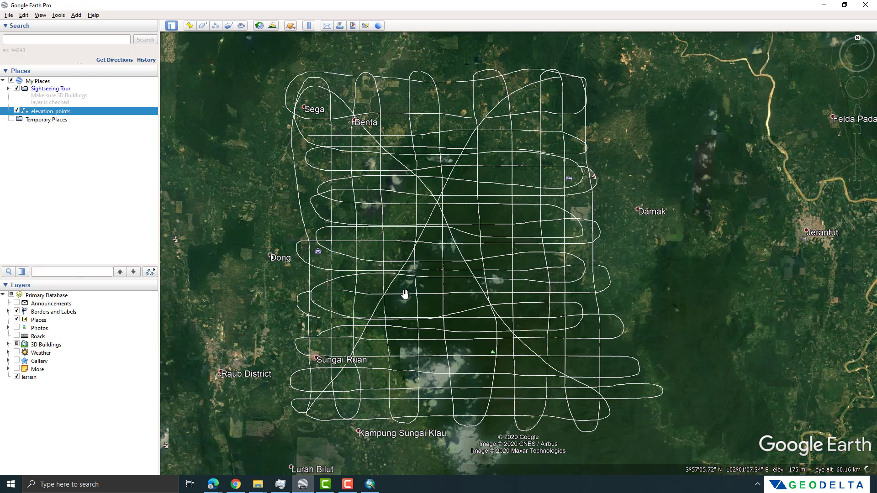
{"action": "left_click", "coordinate": [824, 5]}
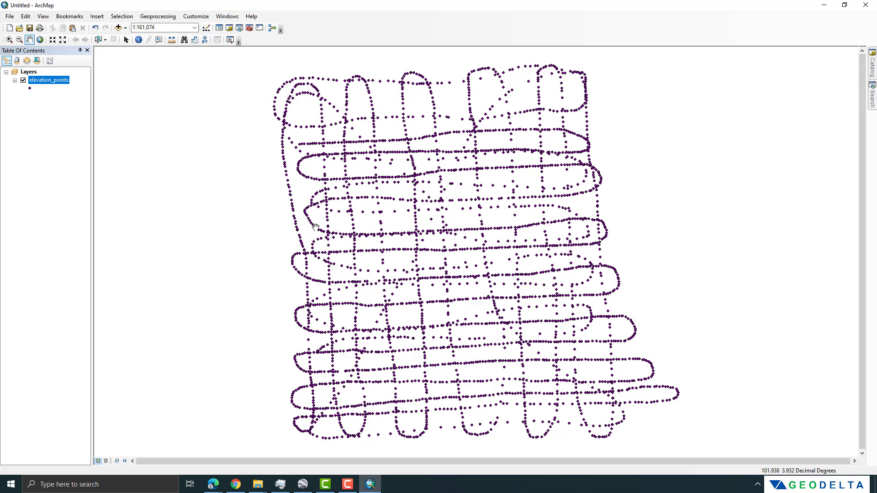
{"action": "left_click_drag", "start_coordinate": [456, 183], "coordinate": [438, 175]}
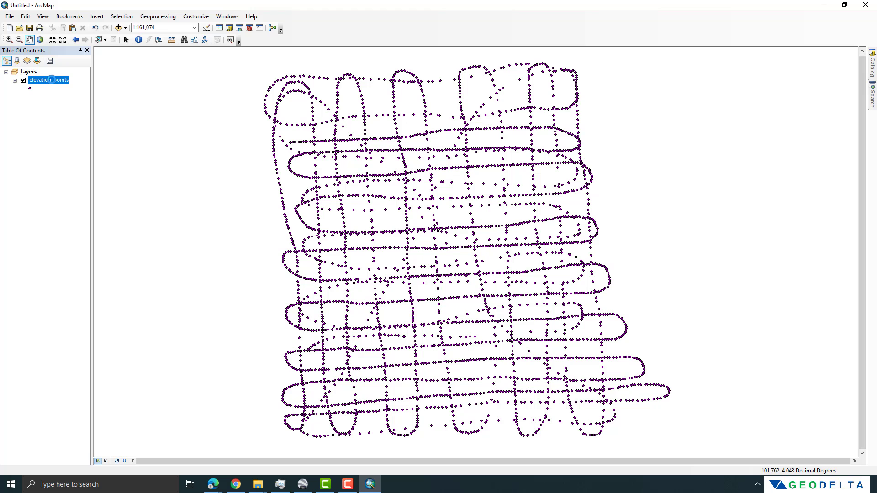
{"action": "right_click", "coordinate": [57, 83]}
{"action": "left_click", "coordinate": [76, 106]}
{"action": "left_click_drag", "start_coordinate": [417, 177], "coordinate": [139, 157]}
{"action": "left_click_drag", "start_coordinate": [261, 285], "coordinate": [262, 392]}
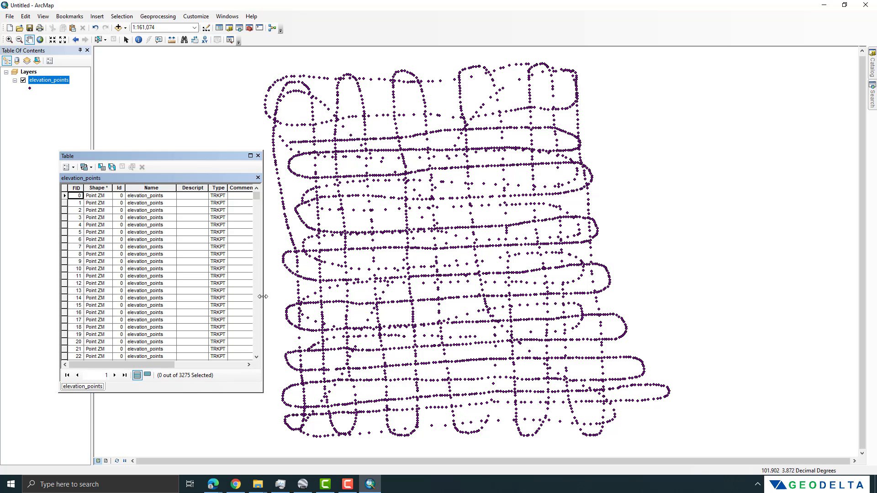
Step: Widen the attribute table, inspect several records' Elevation values, clear the selection and close the table
{"action": "left_click_drag", "start_coordinate": [263, 297], "coordinate": [469, 300]}
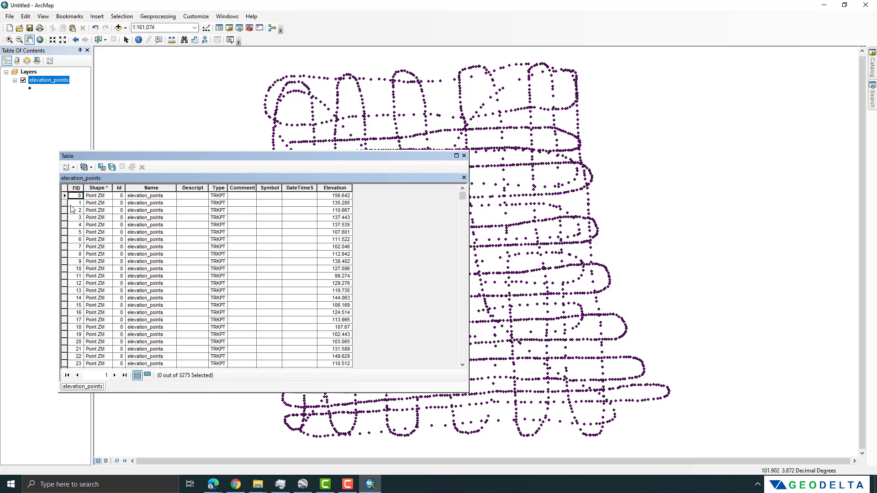
{"action": "left_click", "coordinate": [65, 196]}
{"action": "left_click", "coordinate": [65, 204]}
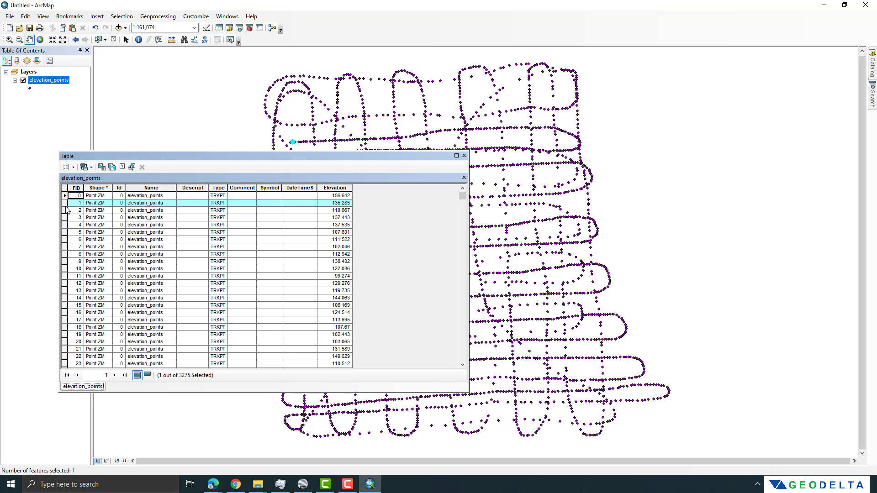
{"action": "left_click", "coordinate": [65, 210]}
{"action": "left_click", "coordinate": [338, 187]}
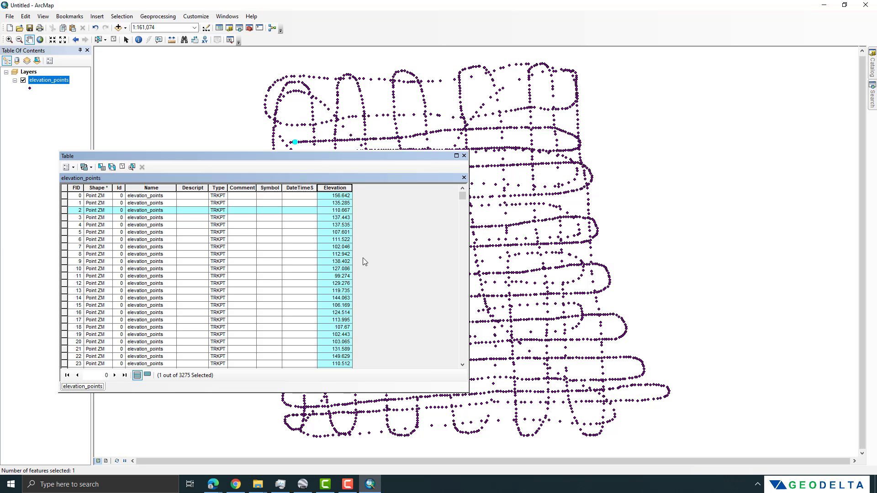
{"action": "scroll", "coordinate": [464, 203], "scroll_direction": "down", "scroll_amount": 10}
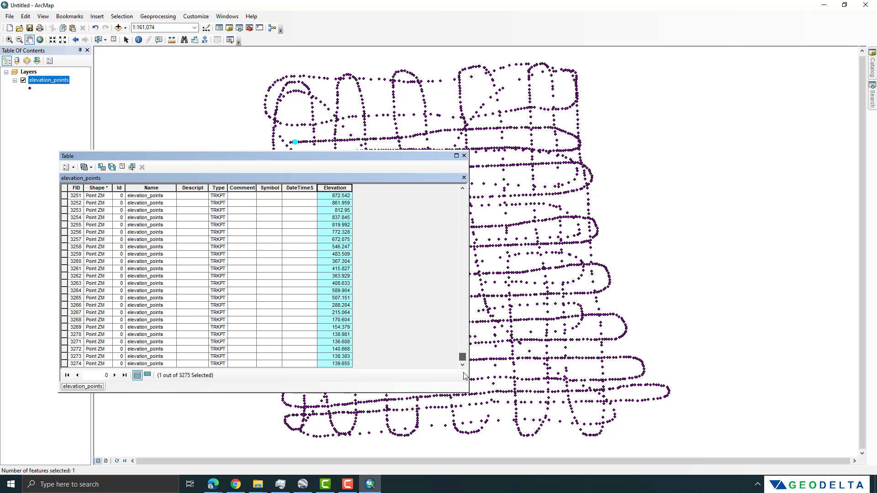
{"action": "scroll", "coordinate": [465, 209], "scroll_direction": "up", "scroll_amount": 10}
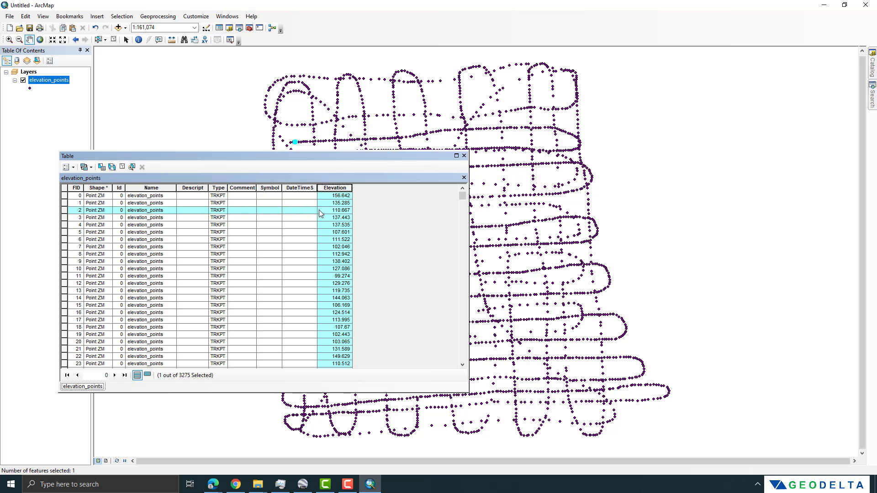
{"action": "left_click", "coordinate": [68, 206], "text": "ctrl"}
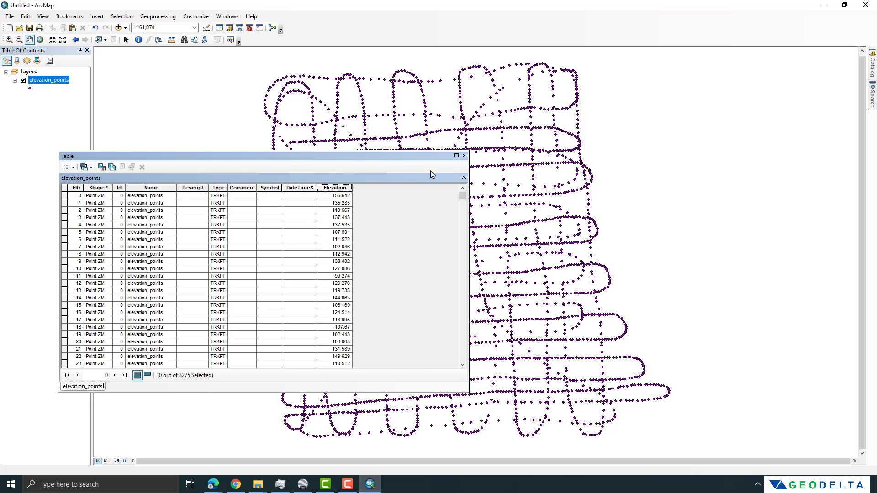
{"action": "left_click", "coordinate": [464, 157]}
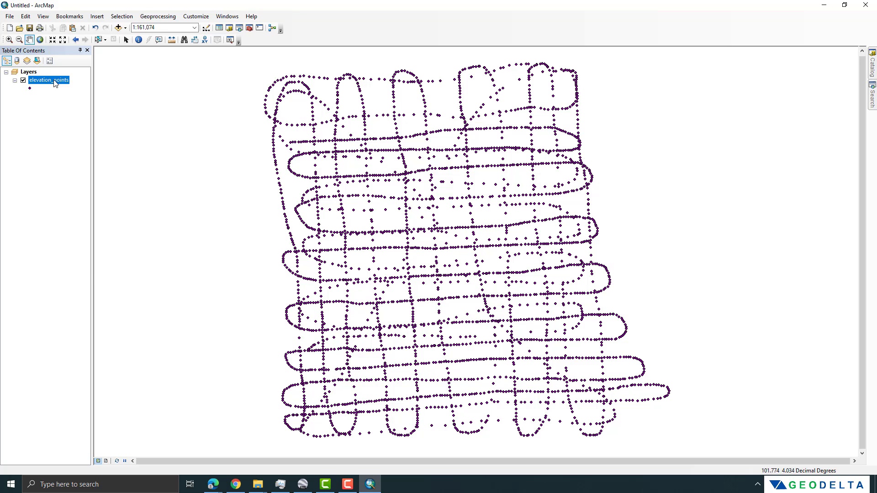
{"action": "right_click", "coordinate": [55, 82]}
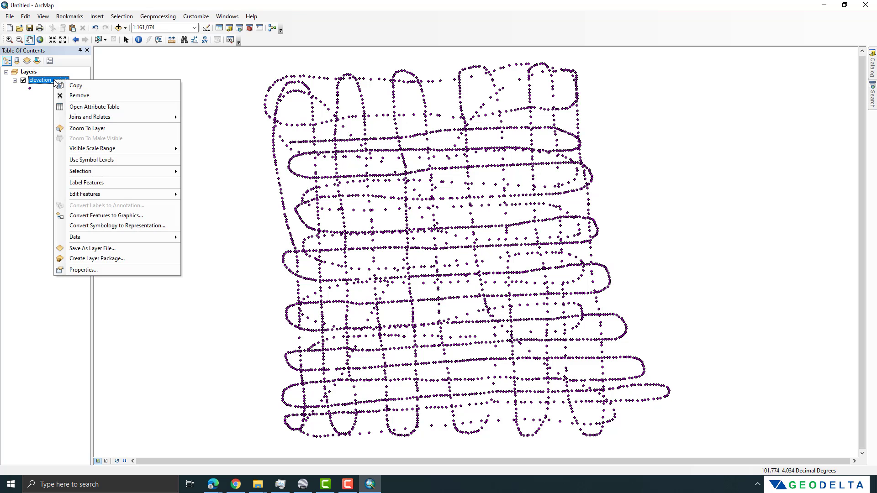
{"action": "left_click", "coordinate": [102, 269]}
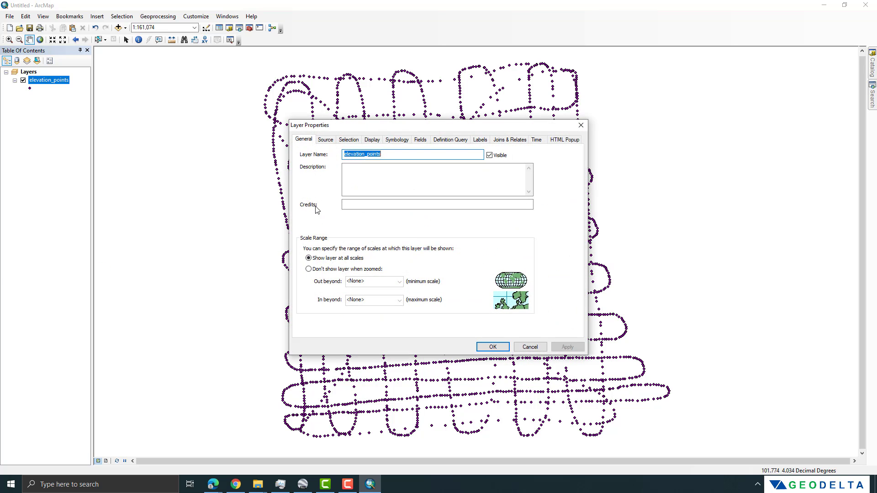
{"action": "left_click", "coordinate": [326, 139]}
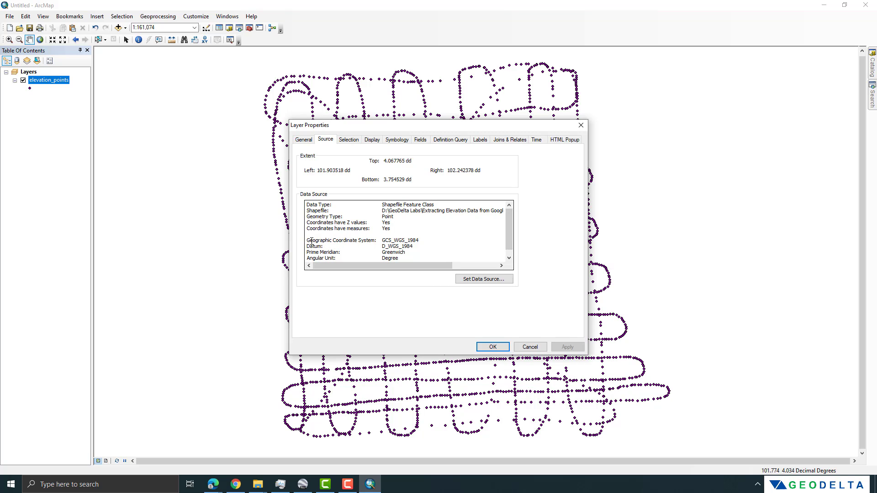
{"action": "left_click_drag", "start_coordinate": [310, 241], "coordinate": [420, 239]}
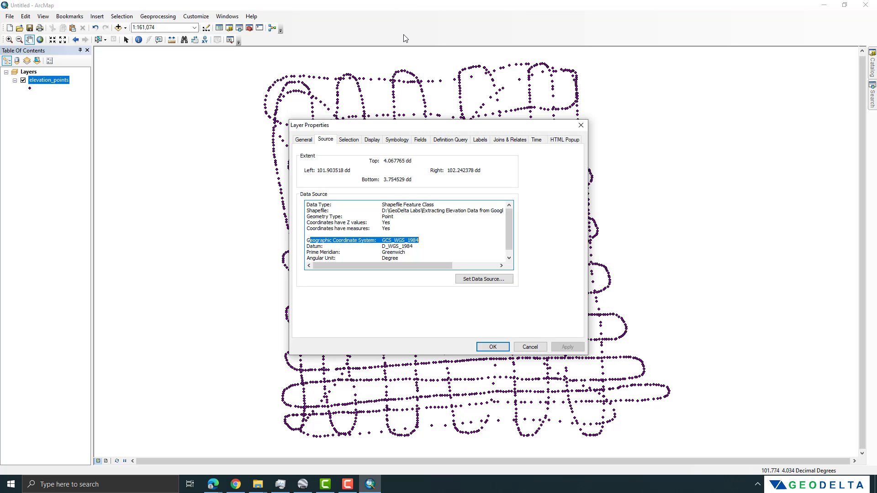
{"action": "left_click", "coordinate": [530, 346]}
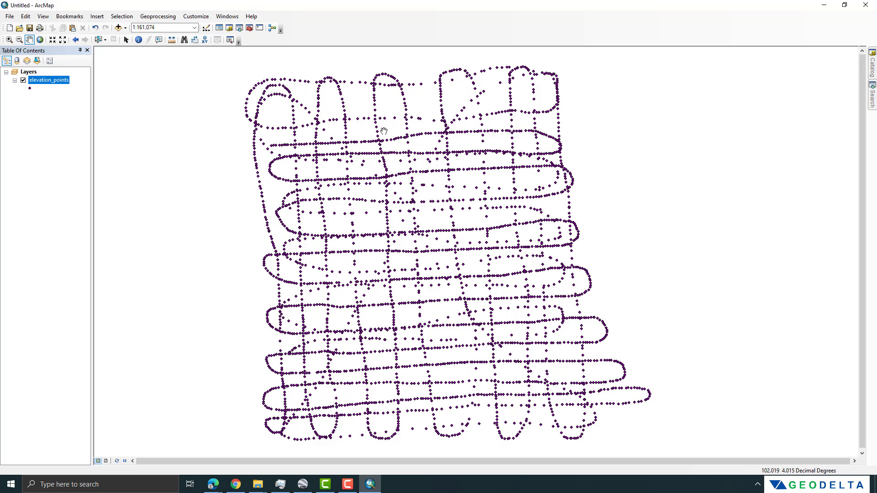
Step: Pan the elevation points slightly left and bring up the Search window
{"action": "left_click_drag", "start_coordinate": [391, 129], "coordinate": [352, 128]}
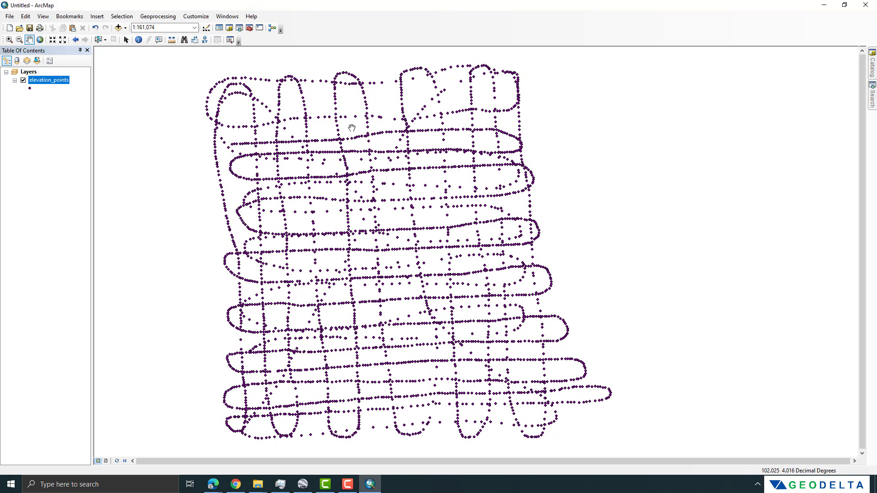
{"action": "left_click", "coordinate": [239, 27]}
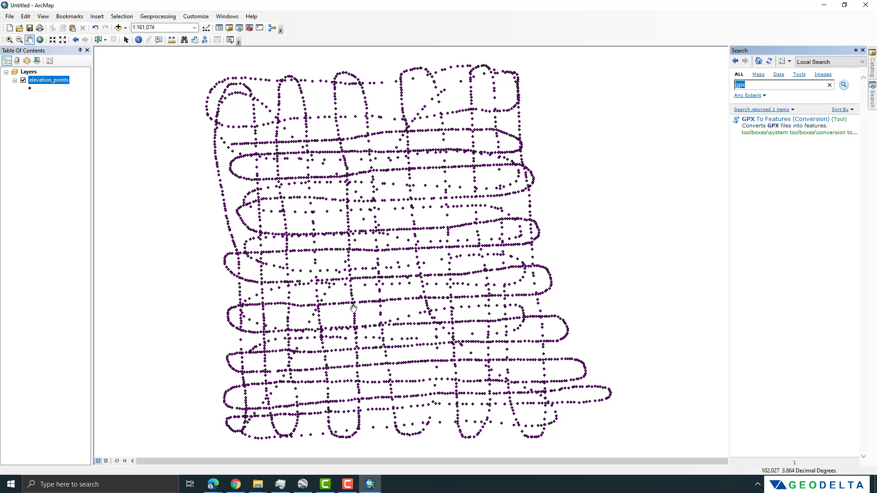
Step: Search the tools for 'kriging'
{"action": "left_click", "coordinate": [757, 86]}
{"action": "type", "text": "kriging"}
{"action": "key", "text": "Return"}
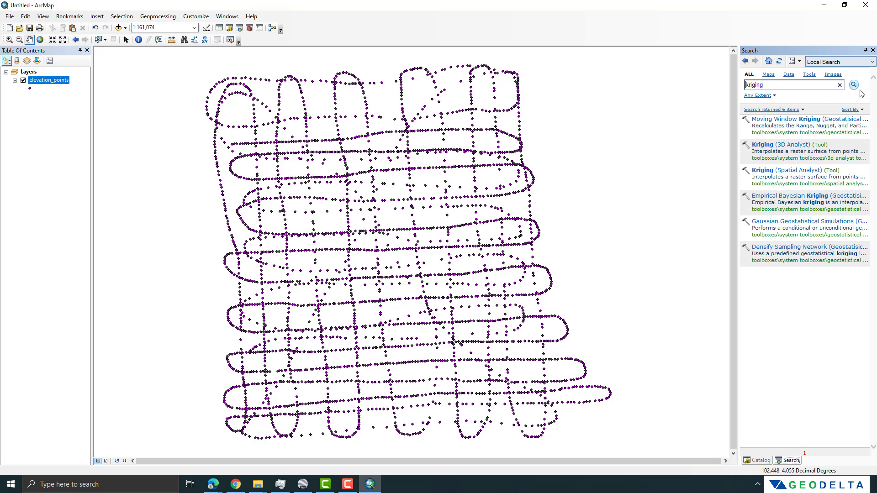
Step: Open Kriging (Spatial Analyst) with elevation_points as input and Elevation as the Z value field
{"action": "left_click", "coordinate": [791, 175]}
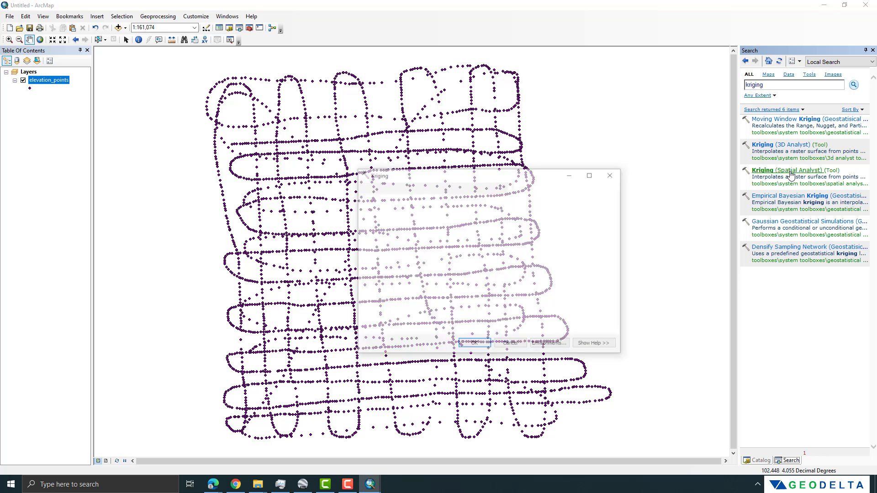
{"action": "left_click_drag", "start_coordinate": [472, 179], "coordinate": [422, 185]}
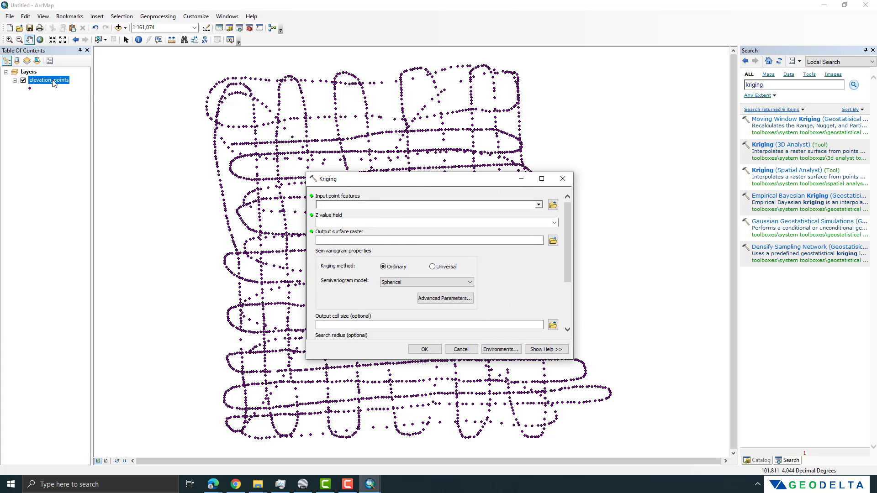
{"action": "left_click_drag", "start_coordinate": [54, 83], "coordinate": [337, 205]}
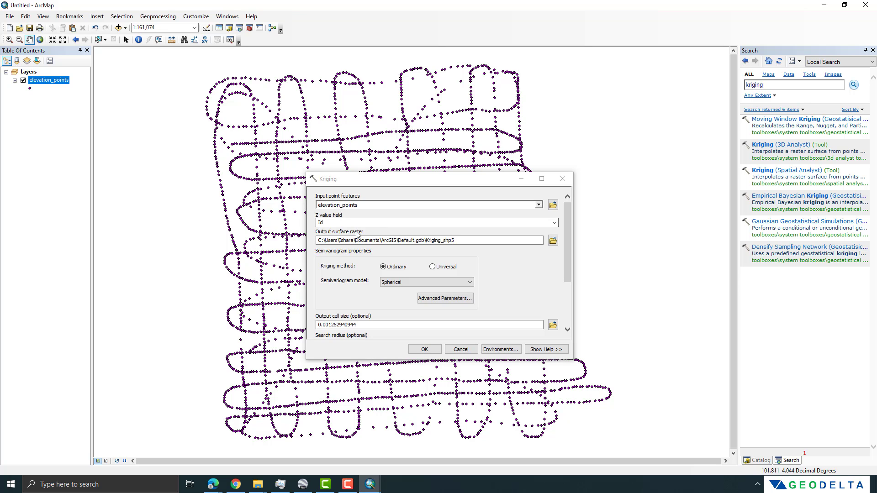
{"action": "left_click", "coordinate": [444, 224]}
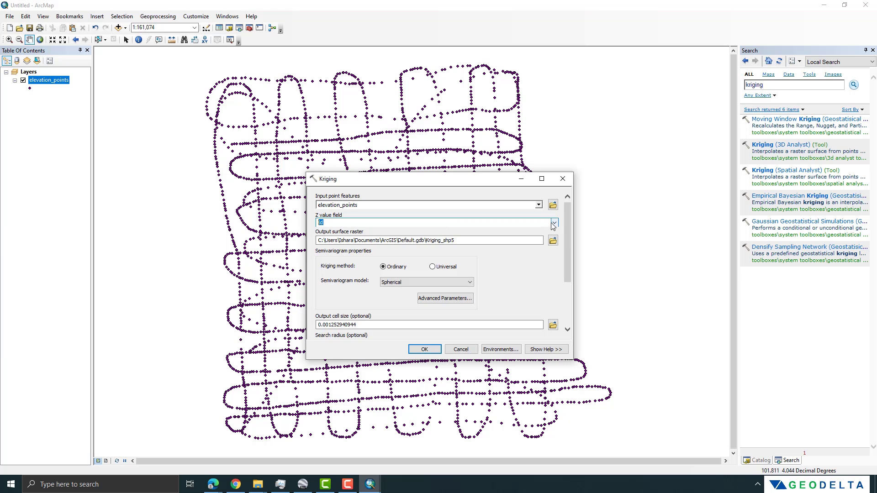
{"action": "left_click", "coordinate": [445, 224]}
{"action": "left_click", "coordinate": [338, 248]}
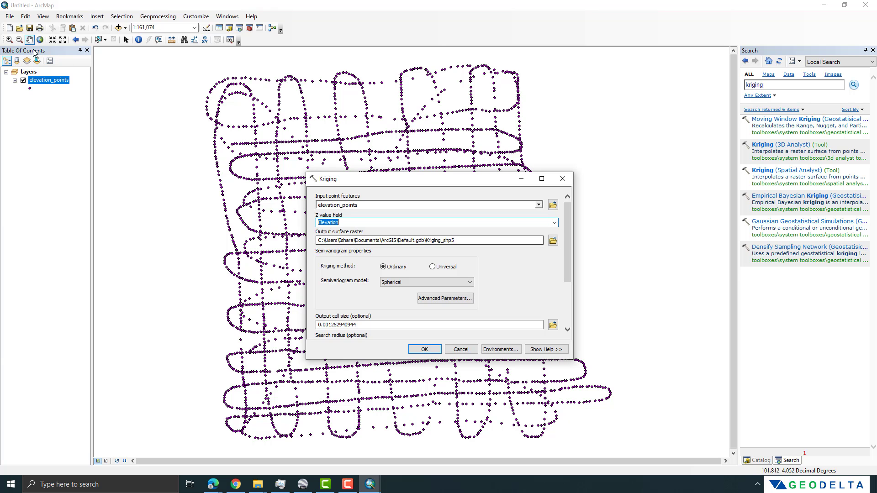
{"action": "right_click", "coordinate": [50, 81]}
Step: Open the elevation_points attribute table, check the Elevation column, then close it
{"action": "left_click", "coordinate": [71, 110]}
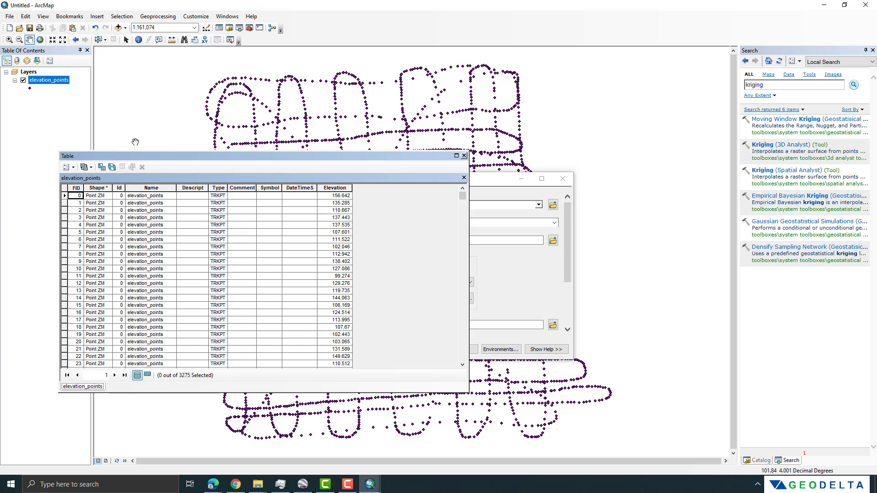
{"action": "left_click", "coordinate": [342, 188]}
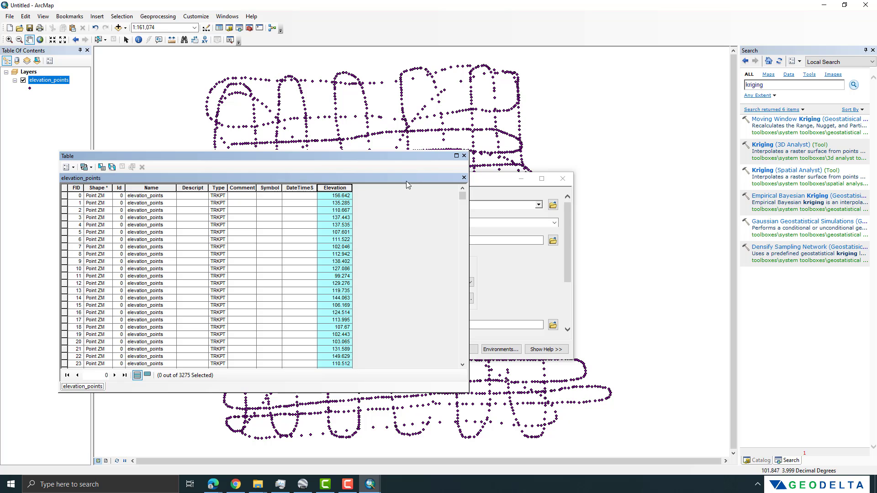
{"action": "left_click", "coordinate": [463, 156]}
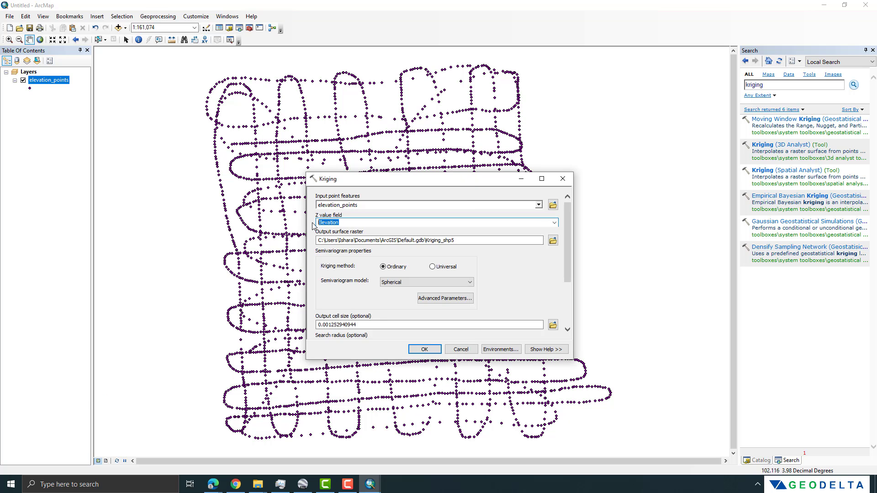
Step: Run Kriging with the default cell size to create Kriging_shp5, then reopen the Kriging tool
{"action": "scroll", "coordinate": [348, 251], "scroll_direction": "down", "scroll_amount": 1}
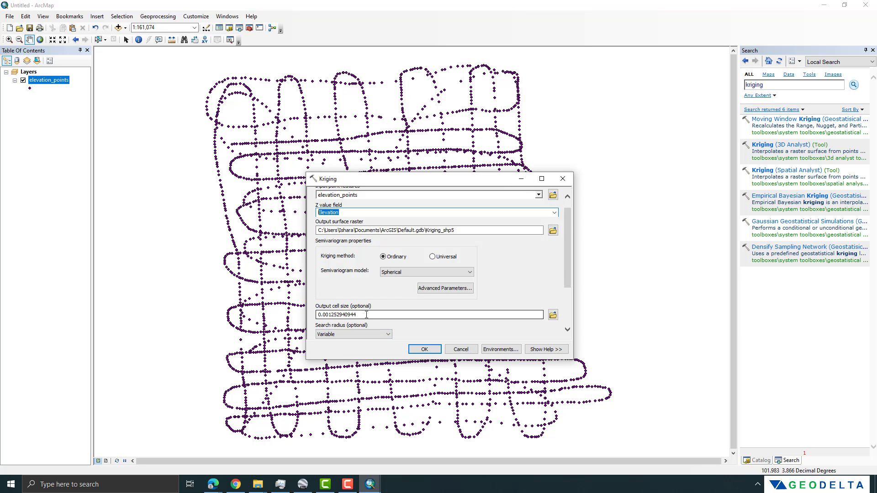
{"action": "left_click_drag", "start_coordinate": [366, 315], "coordinate": [315, 315]}
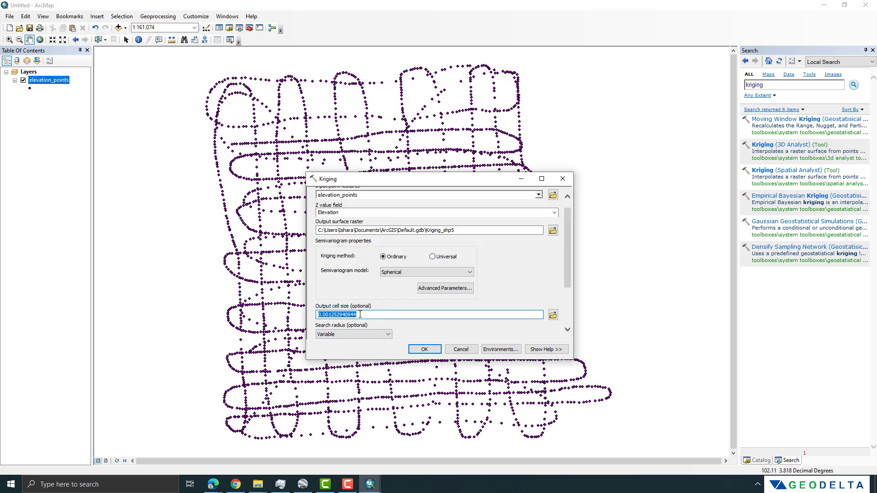
{"action": "left_click", "coordinate": [374, 314]}
{"action": "left_click_drag", "start_coordinate": [569, 260], "coordinate": [571, 303]}
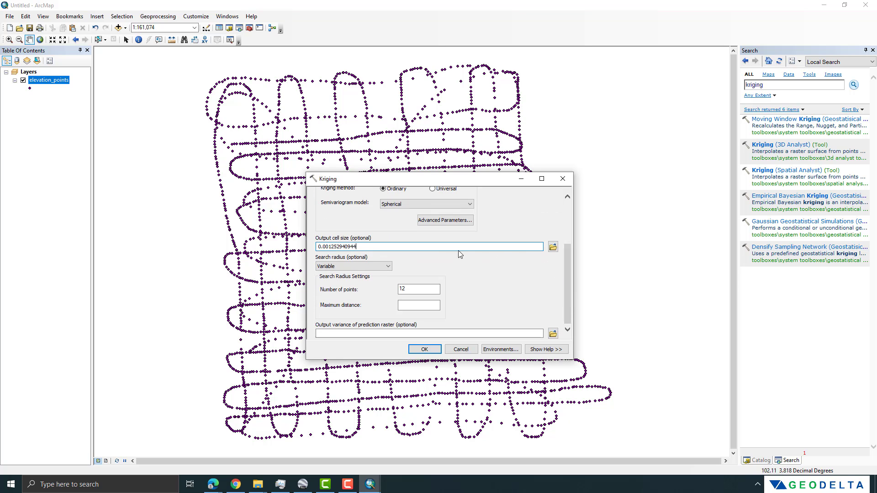
{"action": "left_click", "coordinate": [424, 350]}
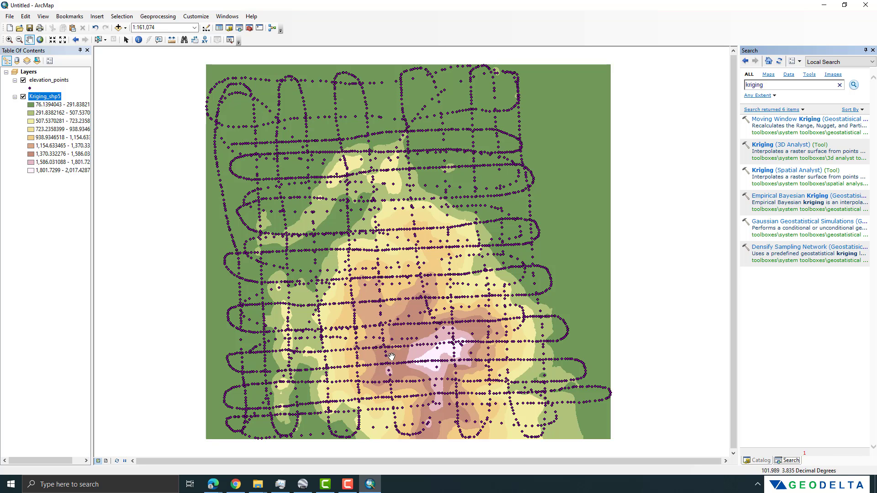
{"action": "left_click", "coordinate": [789, 172]}
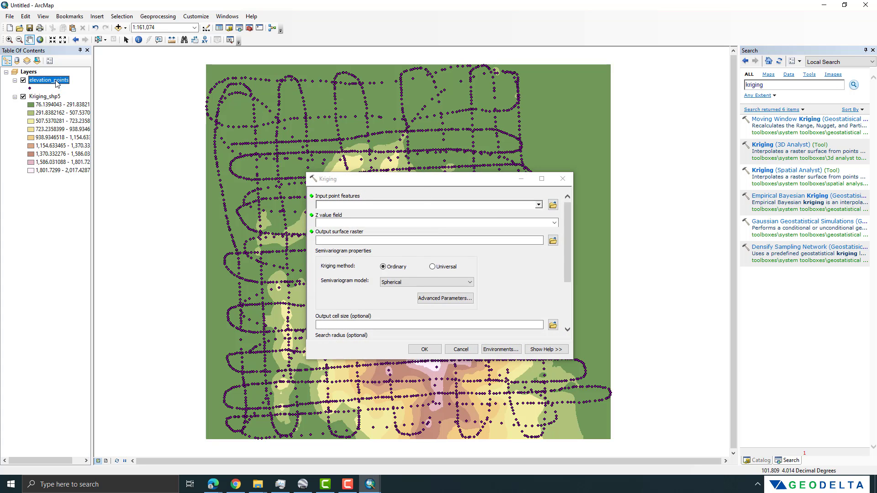
Step: Krige elevation_points' Elevation field at cell size 0.0001252940944, producing Kriging_shp6
{"action": "left_click_drag", "start_coordinate": [49, 80], "coordinate": [346, 210]}
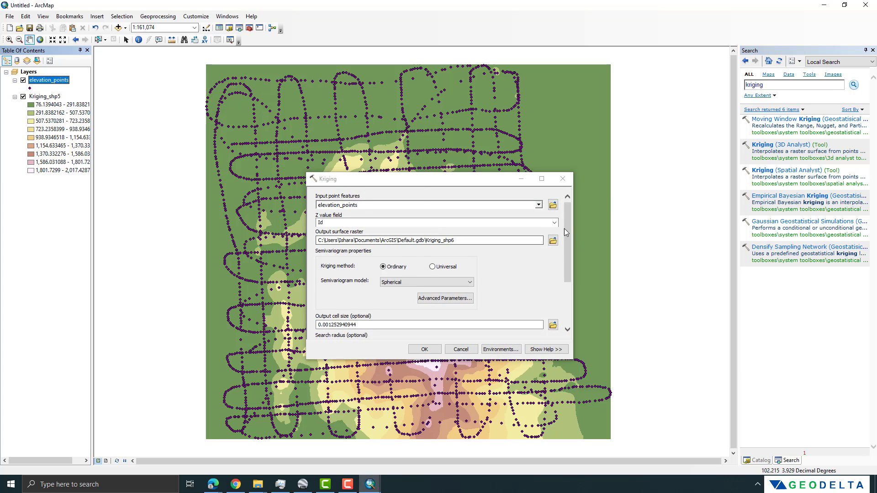
{"action": "left_click", "coordinate": [554, 223]}
{"action": "left_click", "coordinate": [349, 243]}
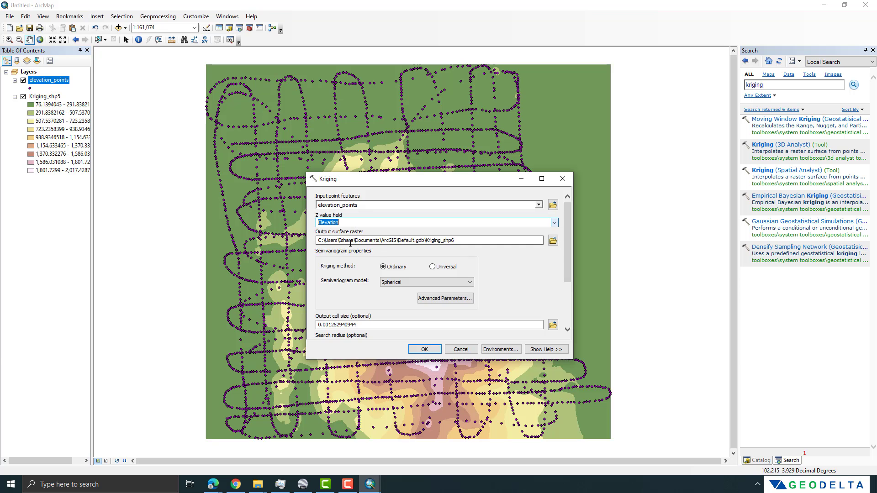
{"action": "scroll", "coordinate": [374, 303], "scroll_direction": "down", "scroll_amount": 4}
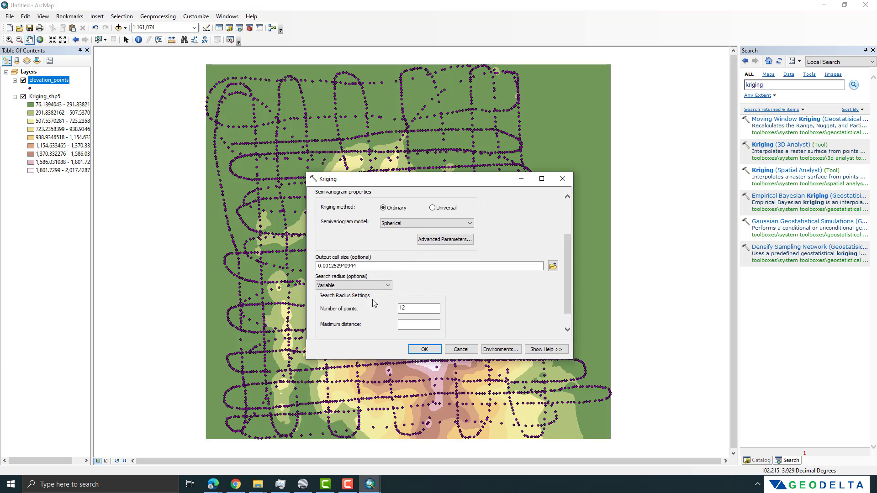
{"action": "left_click", "coordinate": [329, 266]}
{"action": "type", "text": "0"}
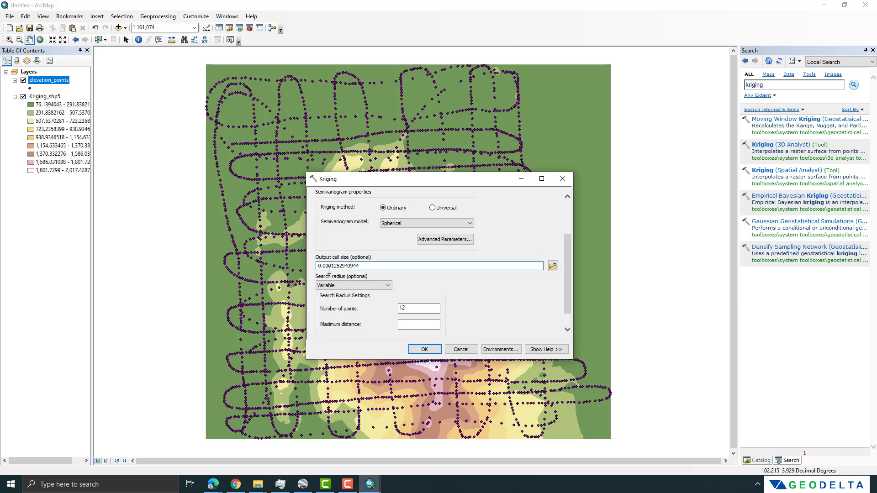
{"action": "left_click", "coordinate": [424, 349]}
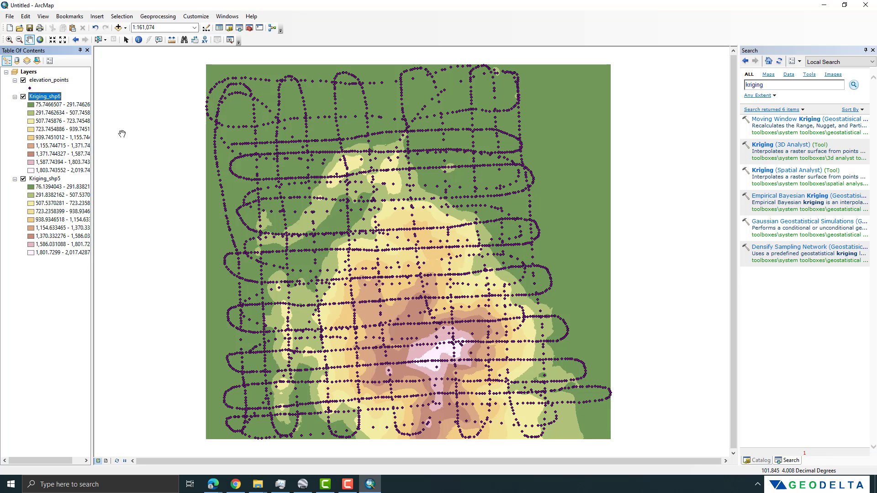
Step: Hide the elevation_points layer and remove Kriging_shp6 from the map
{"action": "left_click", "coordinate": [23, 80]}
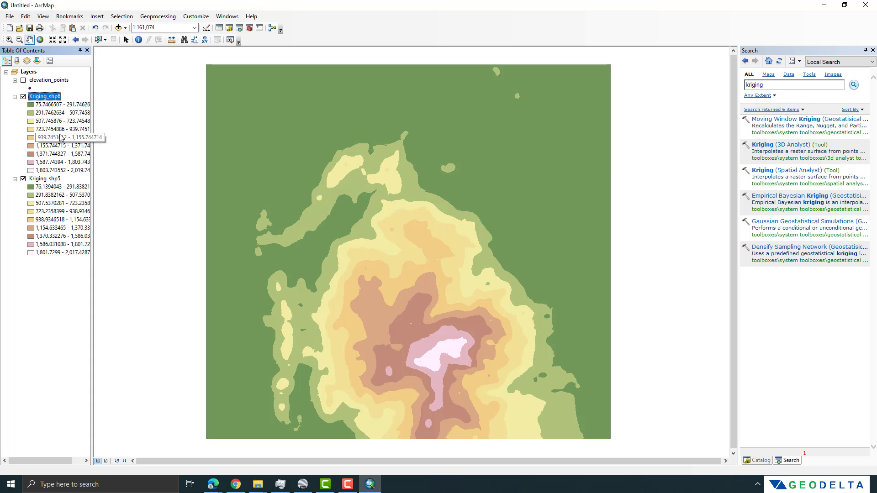
{"action": "right_click", "coordinate": [48, 97]}
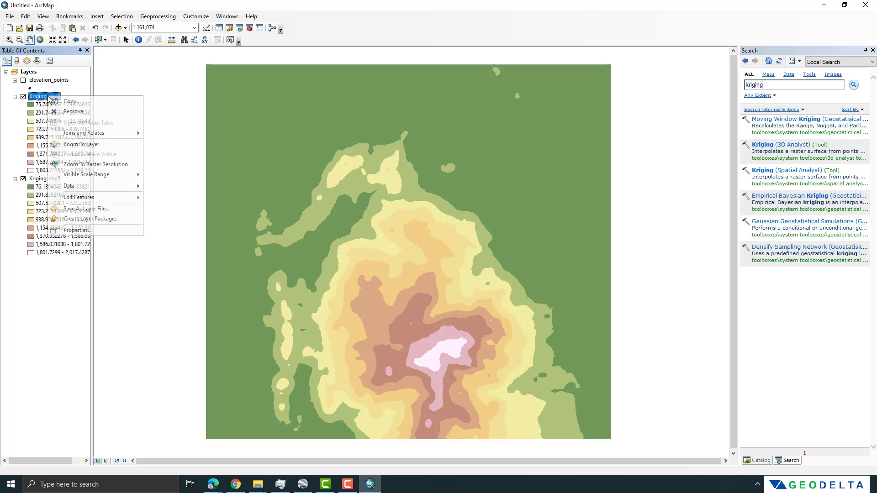
{"action": "left_click", "coordinate": [79, 113]}
{"action": "scroll", "coordinate": [417, 302], "scroll_direction": "down", "scroll_amount": 1}
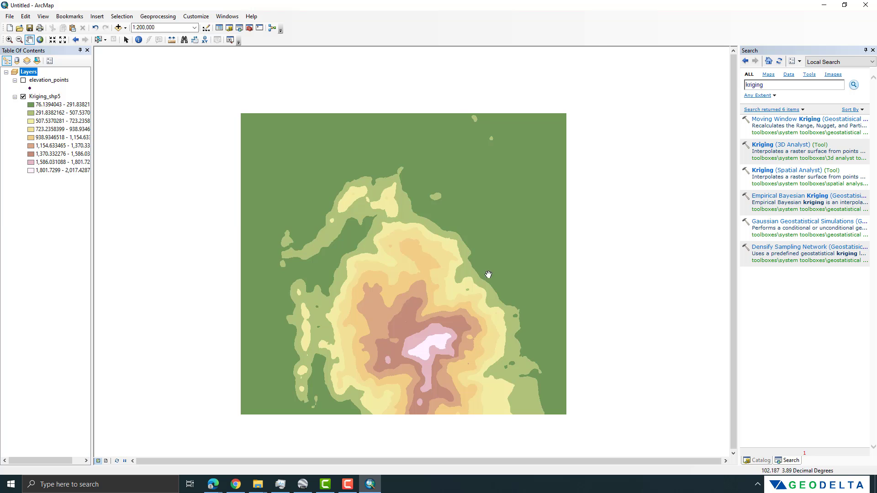
{"action": "scroll", "coordinate": [466, 319], "scroll_direction": "up", "scroll_amount": 1}
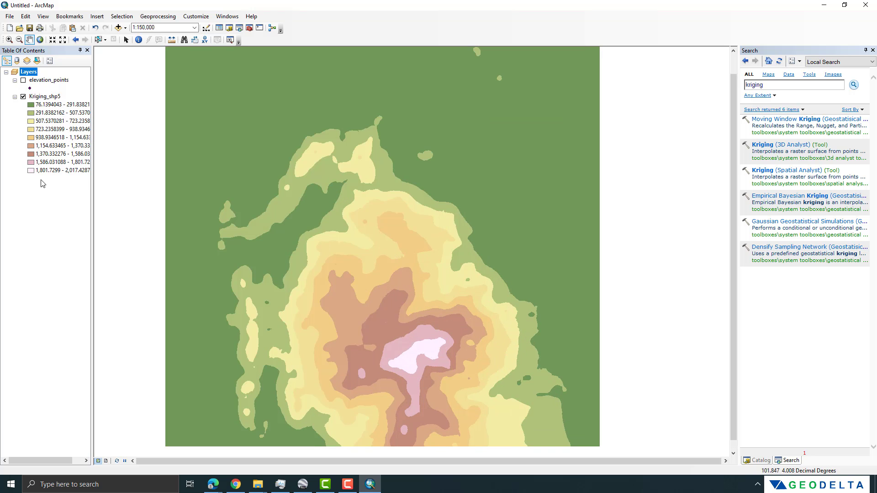
Step: Open the layer properties of Kriging_shp5
{"action": "left_click", "coordinate": [42, 97]}
{"action": "right_click", "coordinate": [42, 97]}
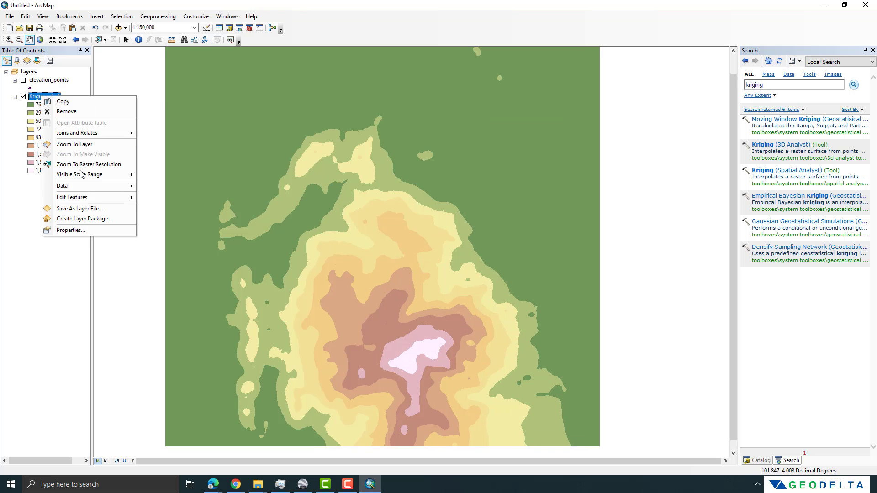
{"action": "left_click", "coordinate": [84, 230]}
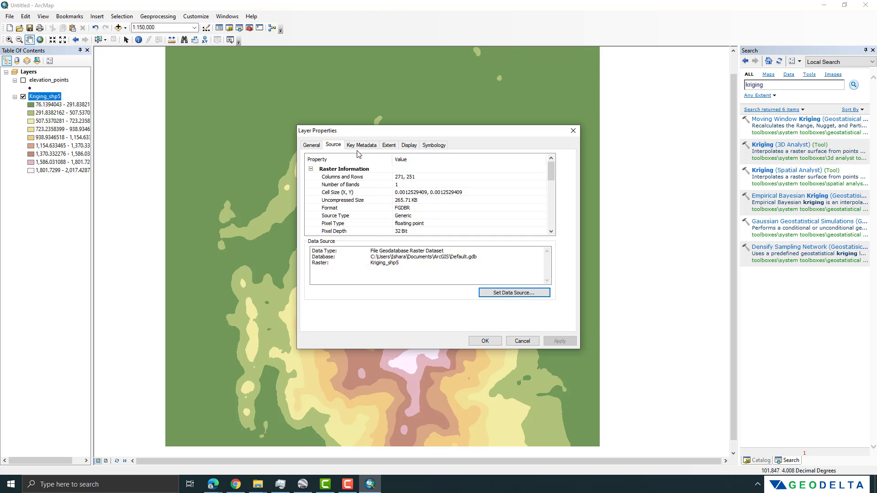
Step: Symbolize Kriging_shp5 with 15 classes on the red-yellow-blue ramp, flipped so low values are blue
{"action": "left_click", "coordinate": [434, 145]}
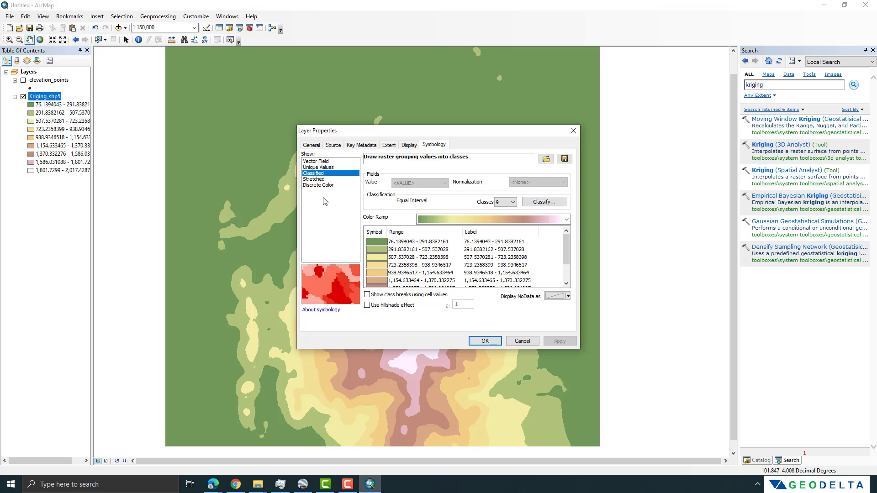
{"action": "left_click", "coordinate": [506, 201]}
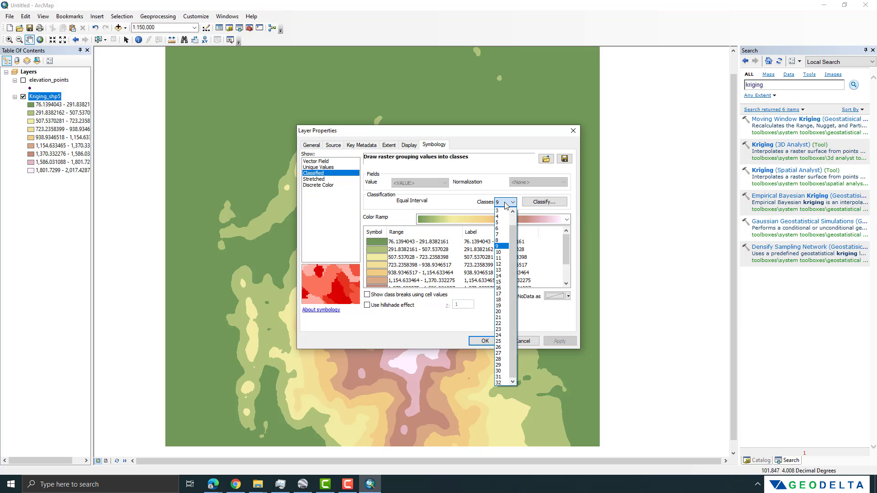
{"action": "left_click", "coordinate": [501, 283]}
{"action": "left_click", "coordinate": [566, 220]}
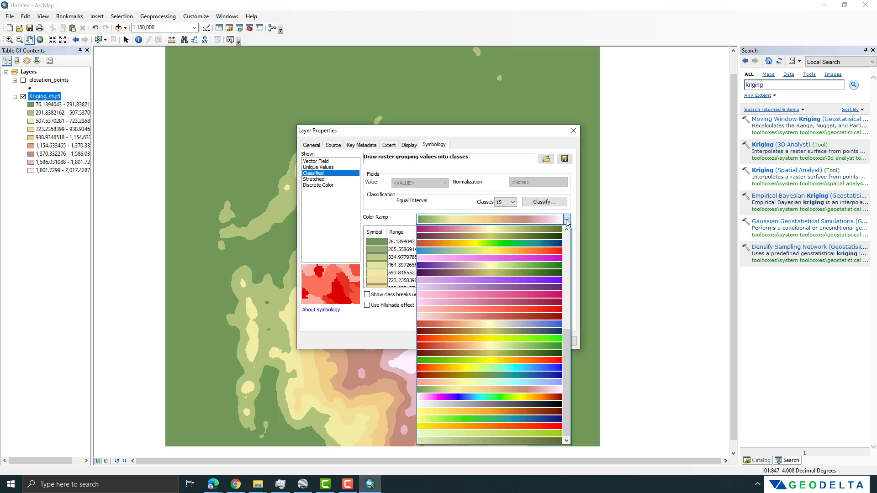
{"action": "left_click", "coordinate": [521, 367]}
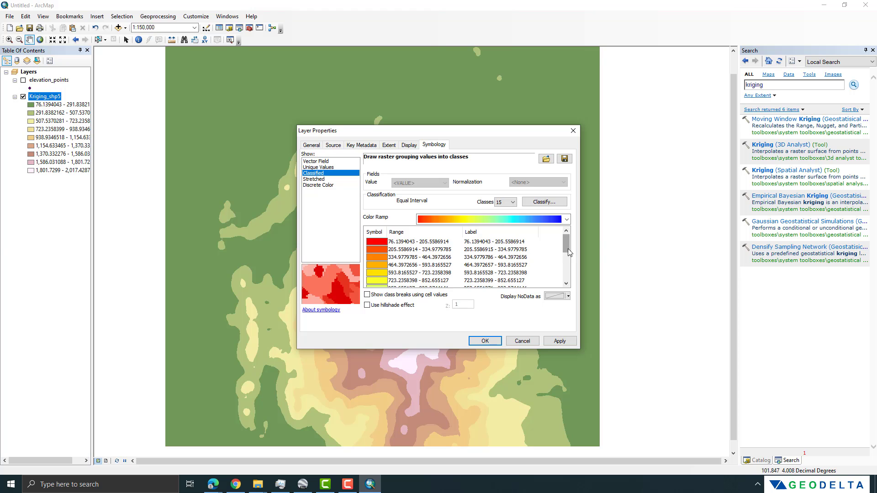
{"action": "mouse_move", "coordinate": [568, 247]}
{"action": "left_mouse_down"}
{"action": "mouse_move", "coordinate": [568, 282]}
{"action": "mouse_move", "coordinate": [566, 242]}
{"action": "left_mouse_up"}
{"action": "right_click", "coordinate": [374, 232]}
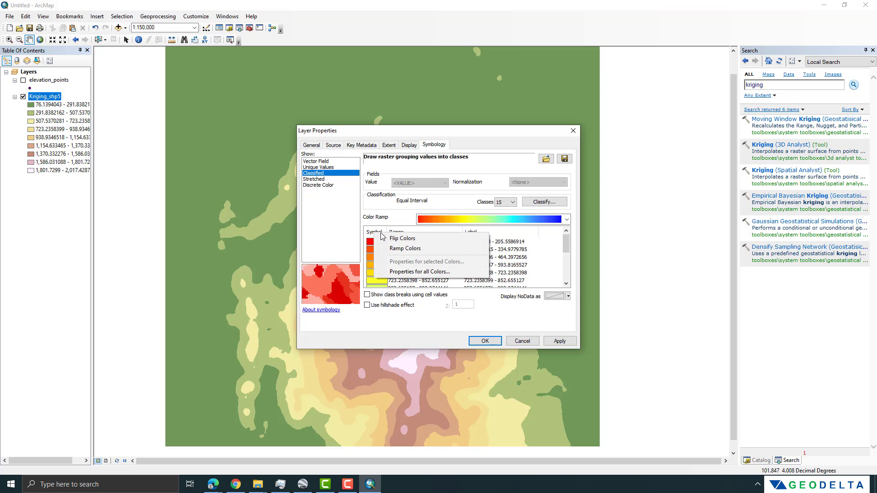
{"action": "left_click", "coordinate": [401, 238]}
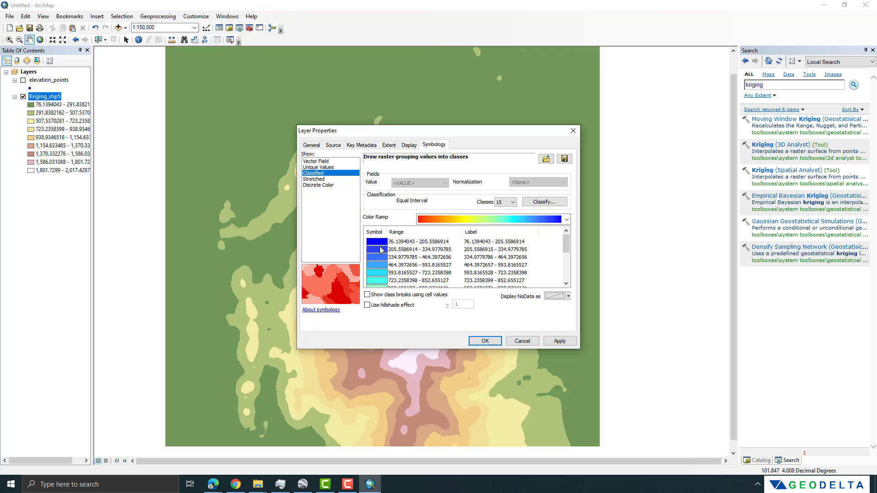
{"action": "scroll", "coordinate": [566, 251], "scroll_direction": "down", "scroll_amount": 3}
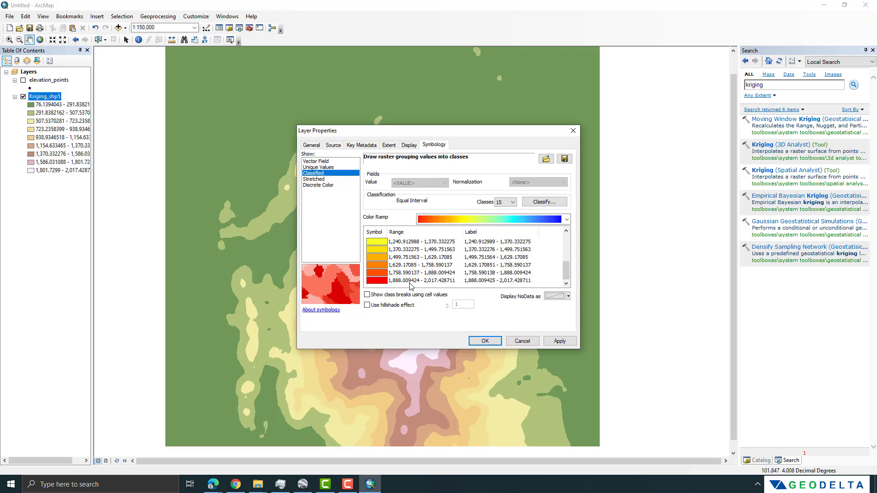
{"action": "left_click", "coordinate": [560, 342]}
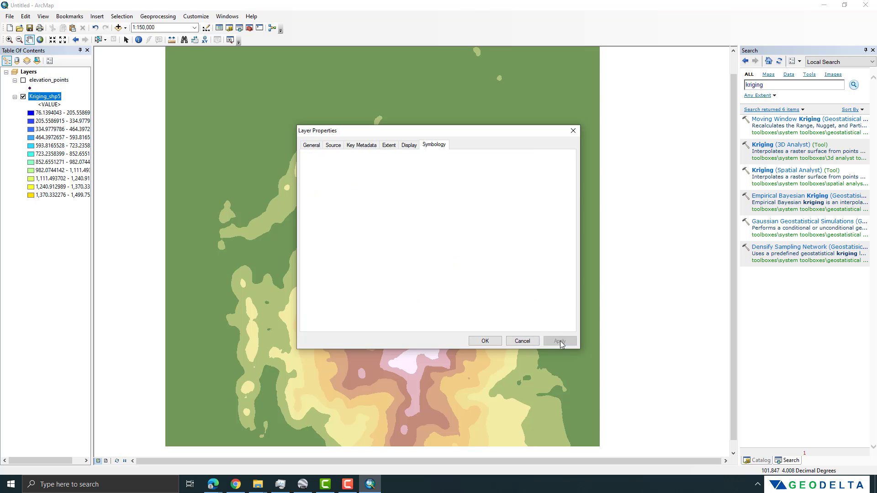
{"action": "left_click", "coordinate": [484, 341]}
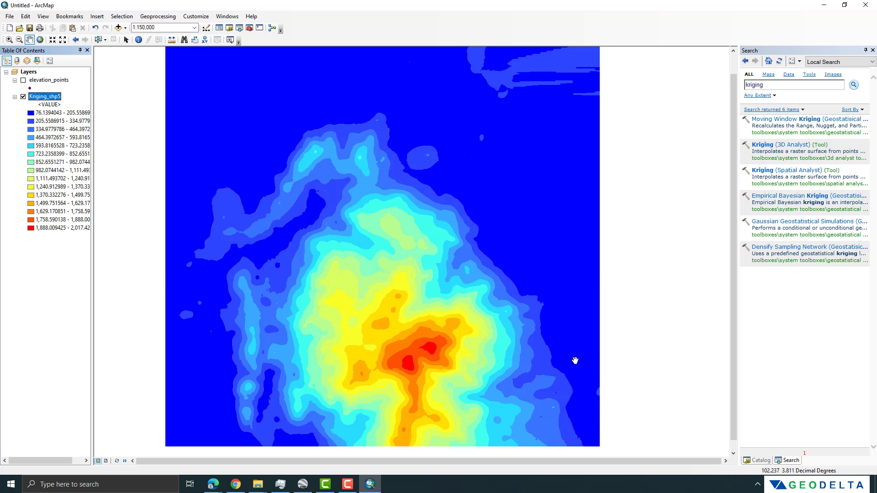
Step: Select the old 'kriging' query in the Search window to replace it
{"action": "left_click_drag", "start_coordinate": [544, 336], "coordinate": [545, 329]}
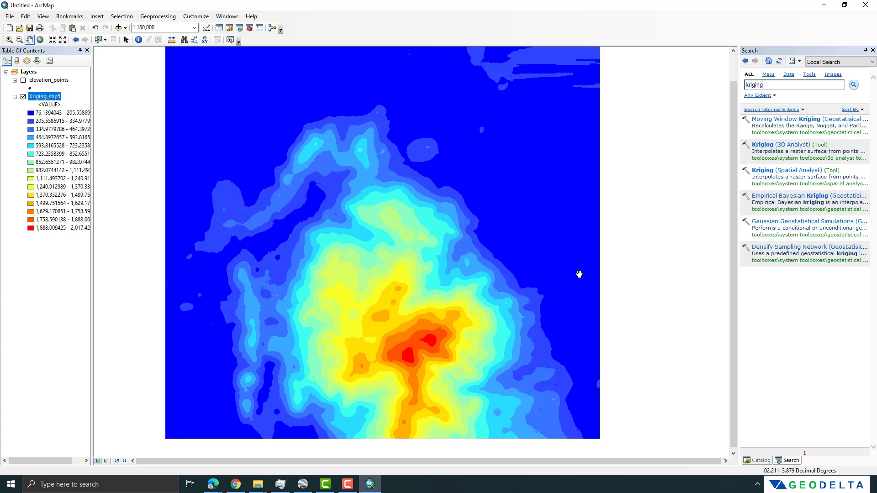
{"action": "left_click", "coordinate": [777, 82]}
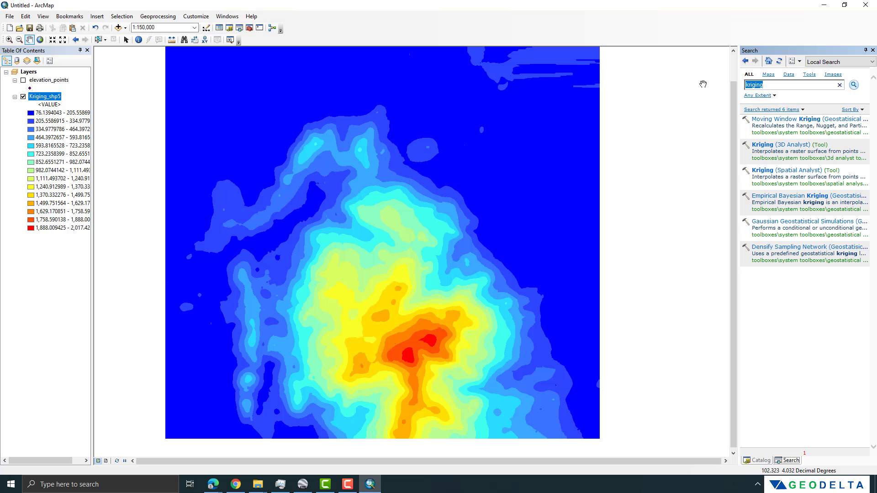
Step: Run Contour (Spatial Analyst) on Kriging_shp5 at a 20 interval to create Contour_Kriging2
{"action": "type", "text": "contours"}
{"action": "key", "text": "Return"}
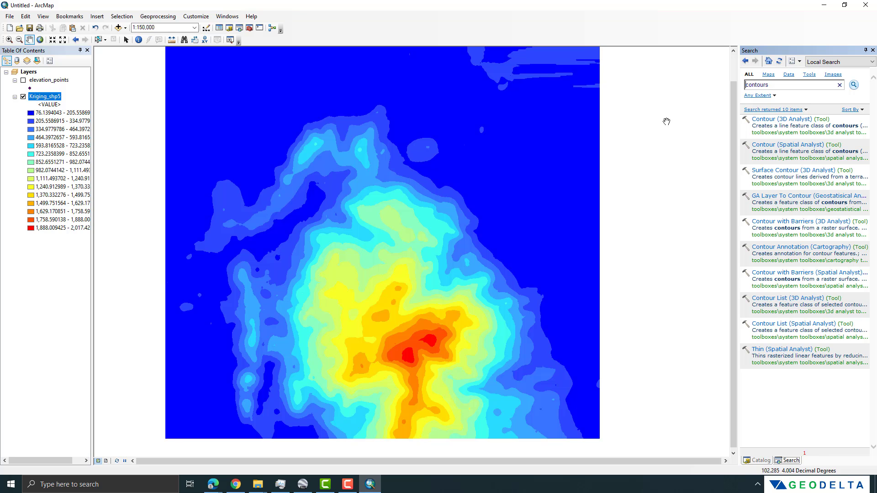
{"action": "left_click", "coordinate": [780, 149]}
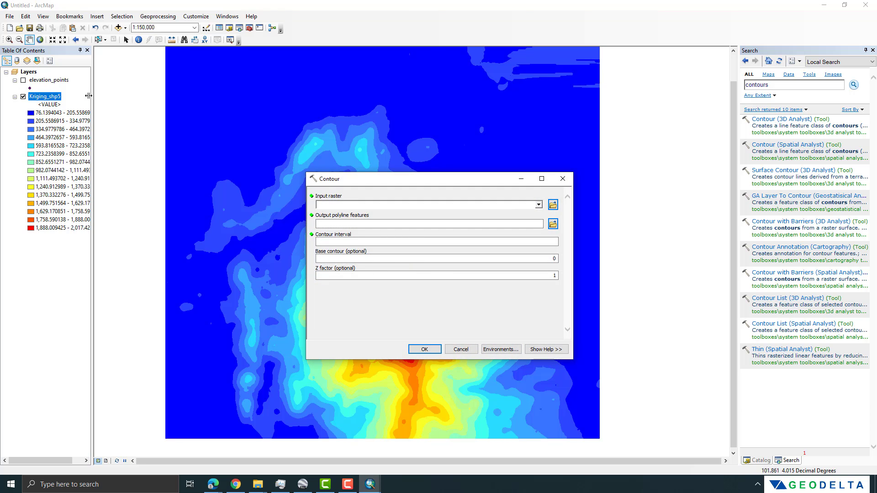
{"action": "left_click_drag", "start_coordinate": [46, 100], "coordinate": [342, 208]}
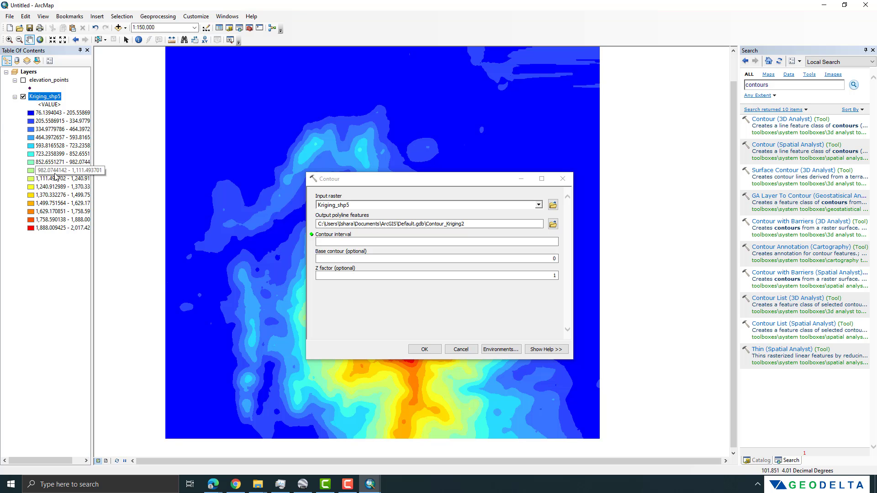
{"action": "left_click", "coordinate": [500, 242]}
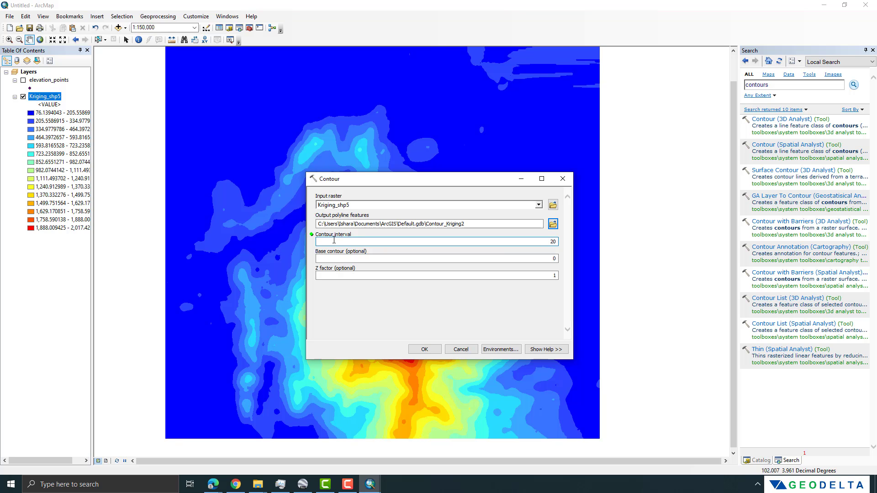
{"action": "left_click", "coordinate": [424, 350]}
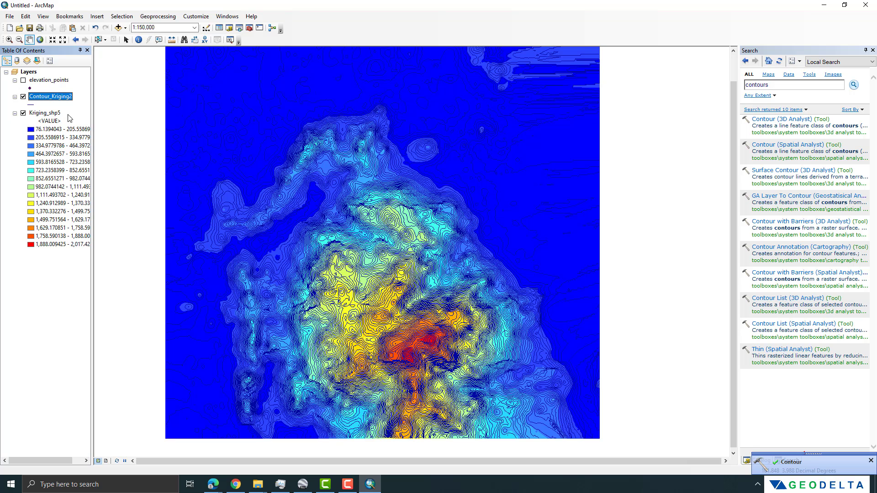
Step: Rerun Contour on Kriging_shp5 with a wider interval to create Contour_Kriging4, and hide Contour_Kriging2
{"action": "left_click", "coordinate": [774, 145]}
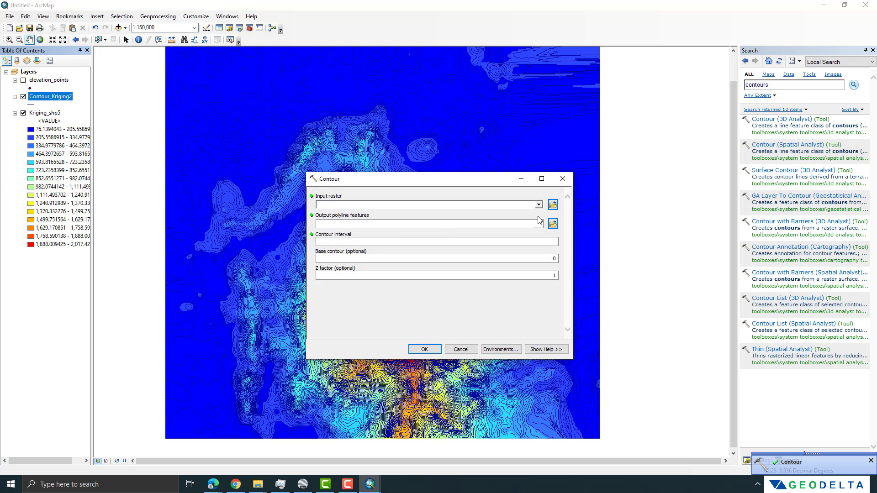
{"action": "left_click_drag", "start_coordinate": [45, 112], "coordinate": [411, 205]}
{"action": "left_click", "coordinate": [551, 242]}
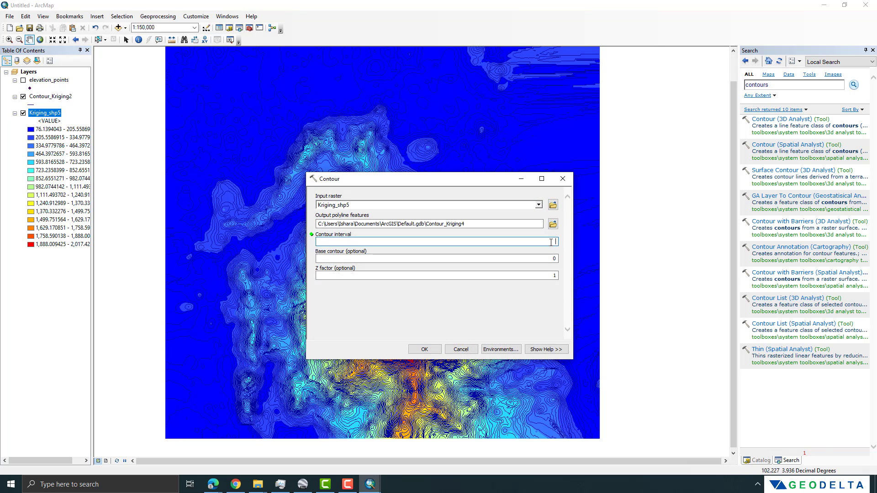
{"action": "type", "text": "50"}
{"action": "left_click", "coordinate": [421, 349]}
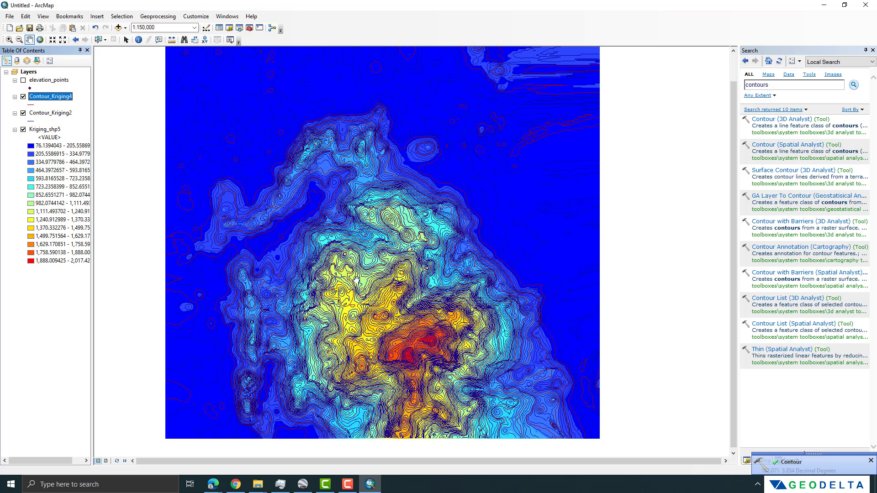
{"action": "left_click", "coordinate": [23, 113]}
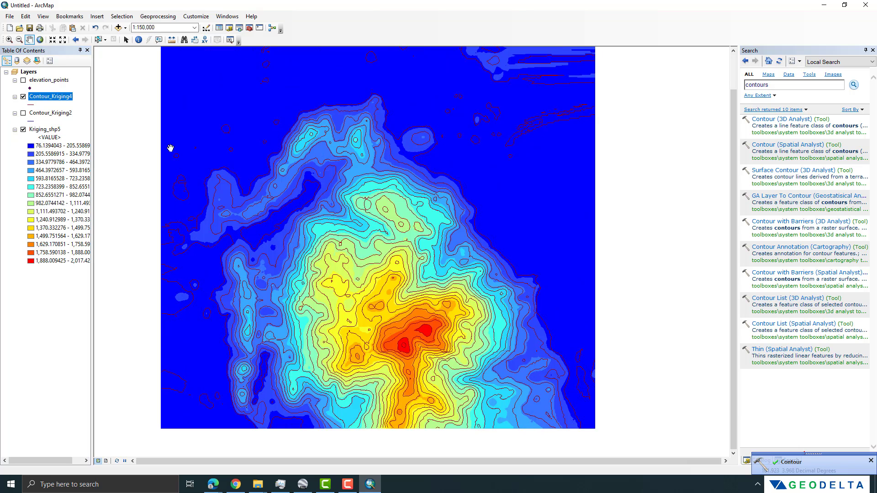
Step: Set the Contour_Kriging4 line symbol to black and check its Contour values in the attribute table
{"action": "left_click", "coordinate": [33, 106]}
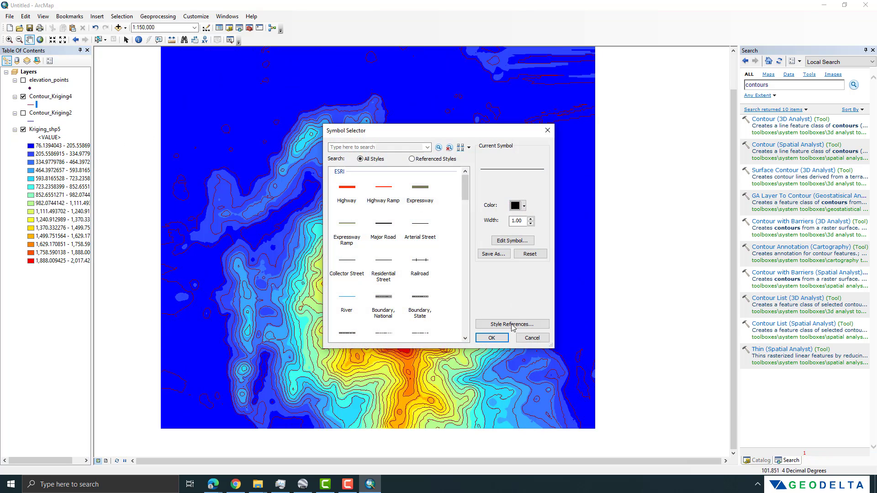
{"action": "left_click", "coordinate": [495, 339]}
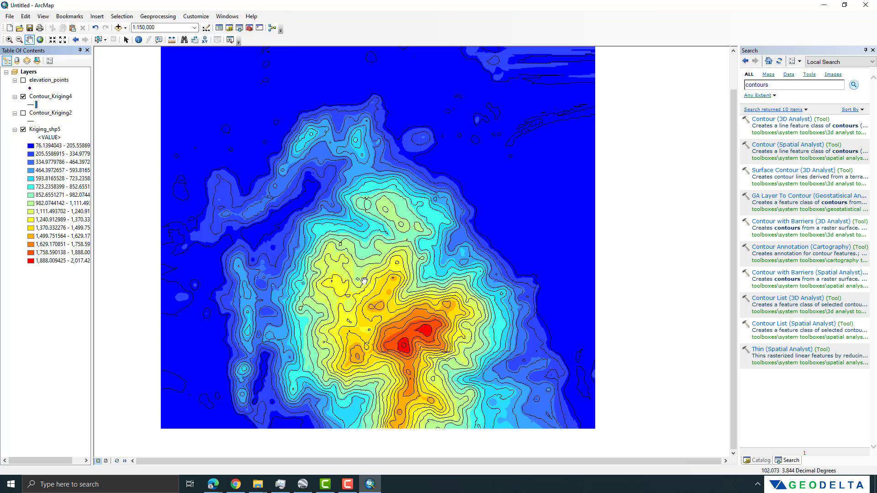
{"action": "right_click", "coordinate": [61, 99]}
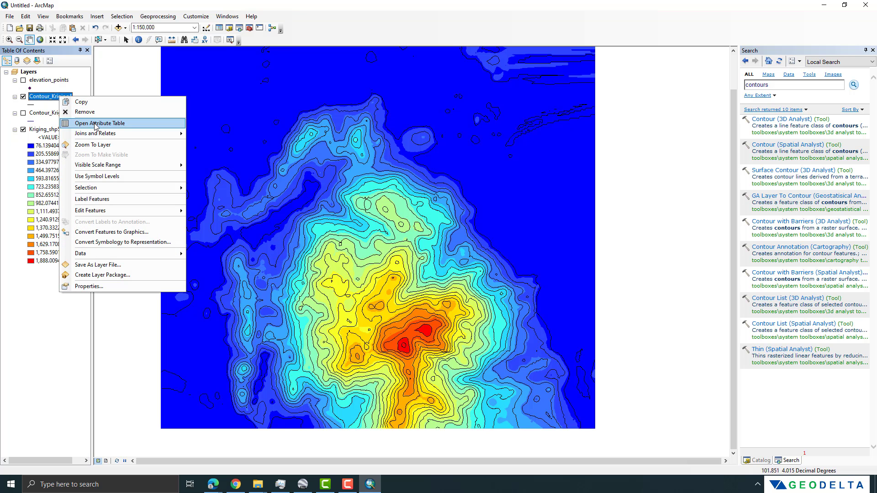
{"action": "left_click", "coordinate": [95, 124]}
{"action": "left_click", "coordinate": [162, 188]}
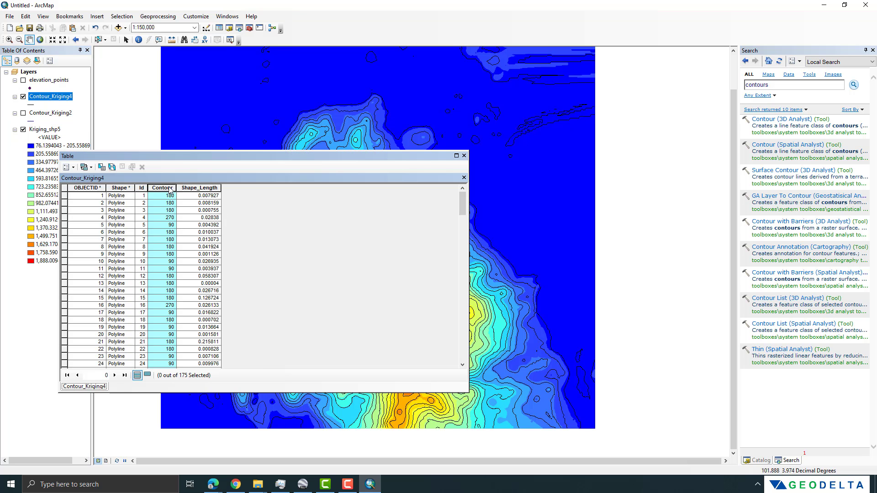
{"action": "left_click_drag", "start_coordinate": [463, 206], "coordinate": [476, 387]}
{"action": "left_click_drag", "start_coordinate": [463, 349], "coordinate": [463, 203]}
{"action": "left_click", "coordinate": [464, 156]}
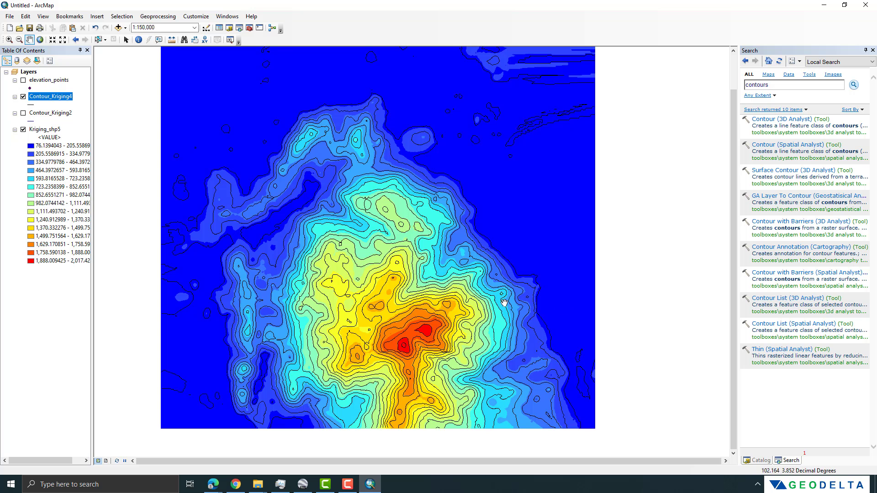
Step: Turn on Contour_Kriging4 labels using the Contour field and apply them
{"action": "right_click", "coordinate": [56, 96]}
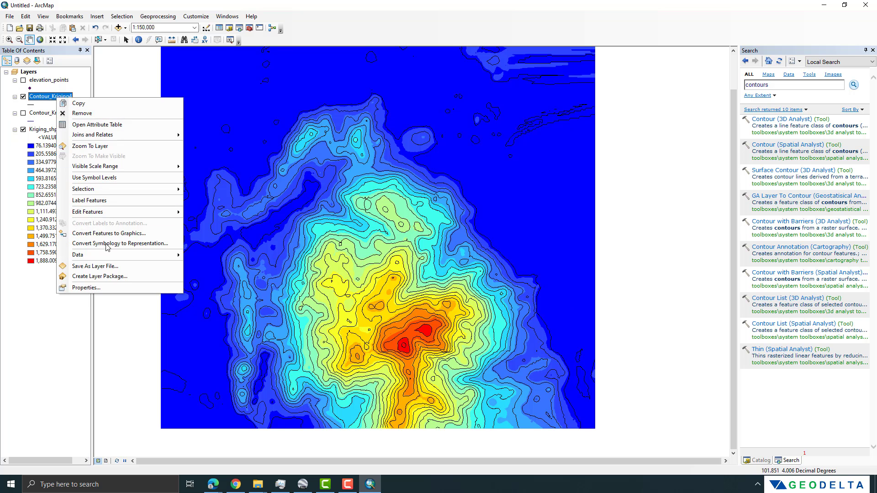
{"action": "left_click", "coordinate": [114, 287]}
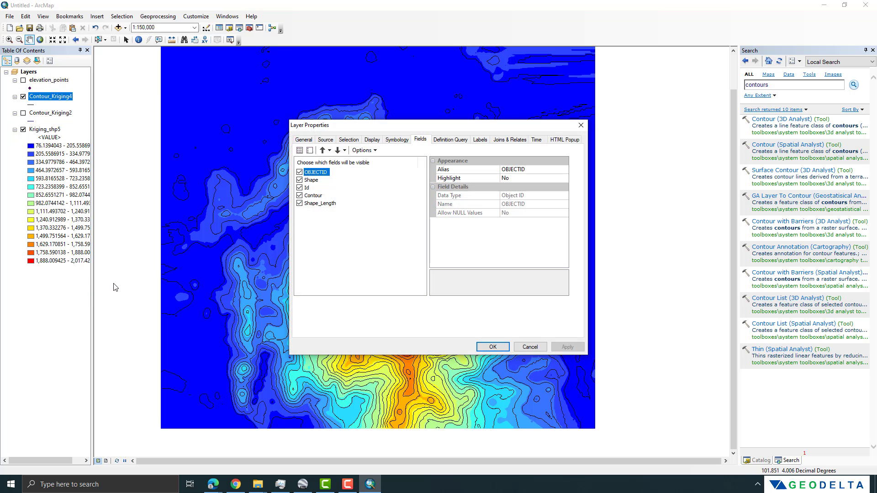
{"action": "left_click", "coordinate": [482, 140]}
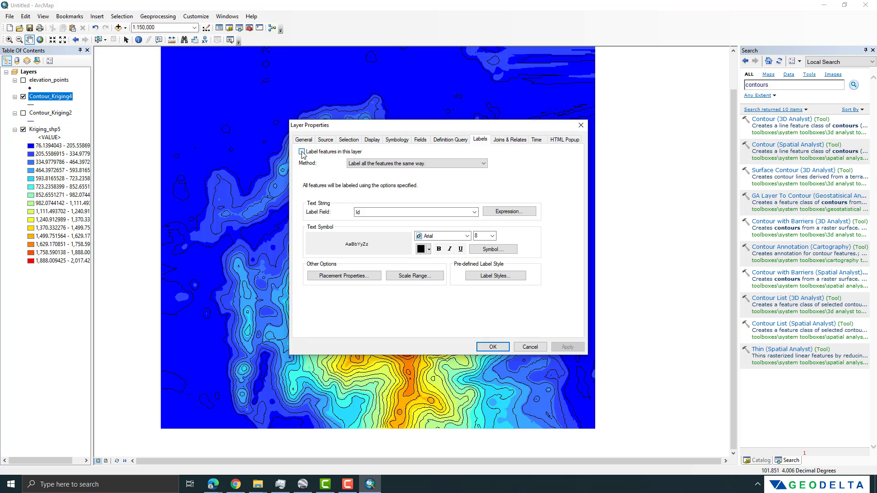
{"action": "left_click", "coordinate": [302, 152]}
{"action": "left_click", "coordinate": [475, 212]}
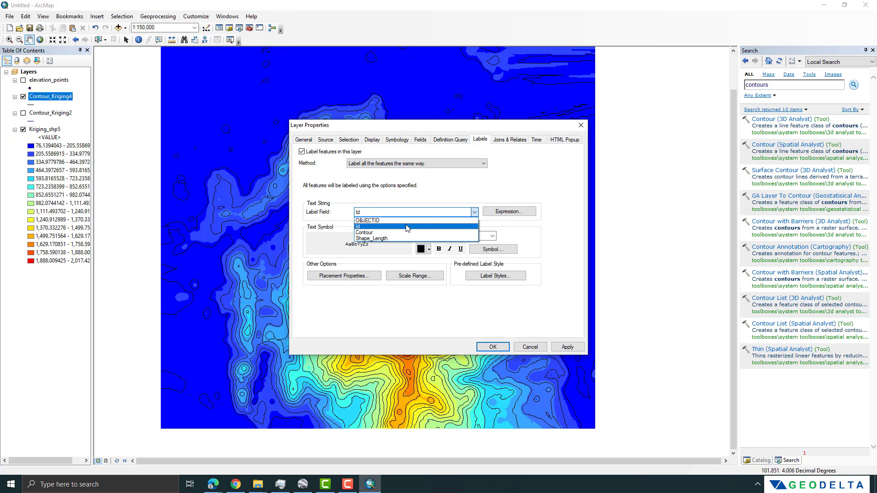
{"action": "left_click", "coordinate": [368, 233]}
{"action": "left_click", "coordinate": [566, 343]}
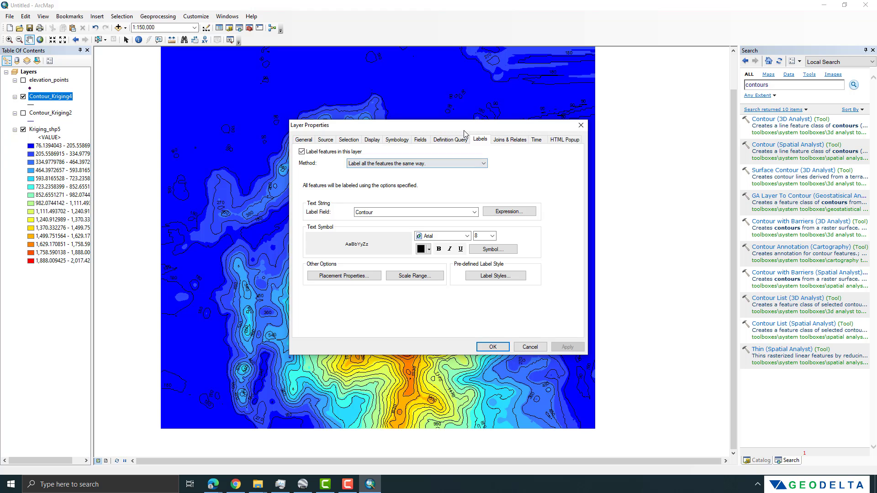
Step: Format the contour labels as size 9 bold italic text and confirm
{"action": "left_click_drag", "start_coordinate": [464, 125], "coordinate": [658, 124]}
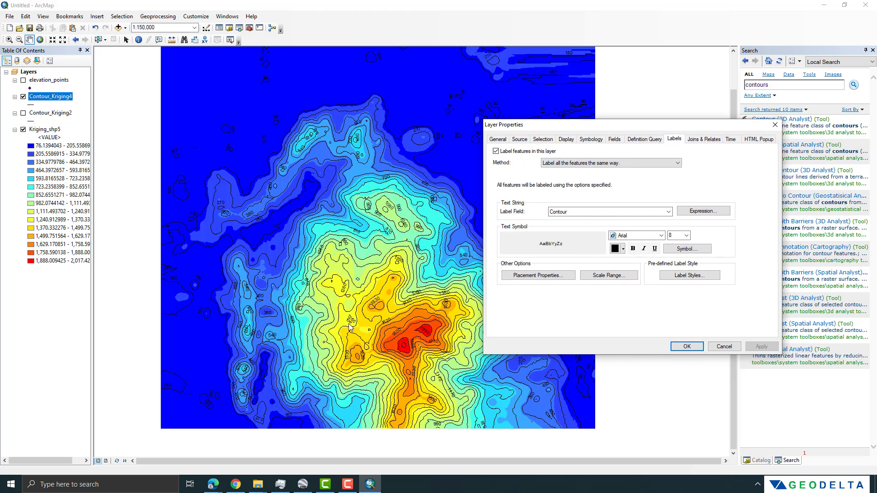
{"action": "left_click", "coordinate": [686, 236]}
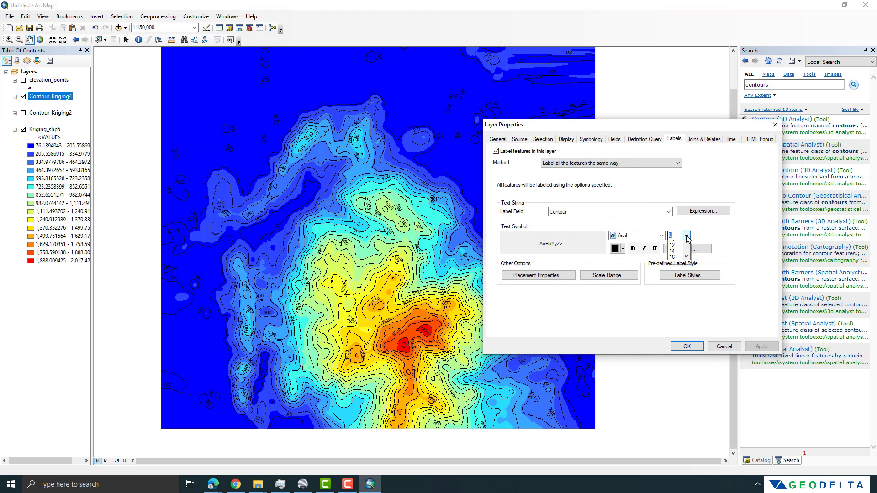
{"action": "left_click", "coordinate": [676, 246]}
{"action": "left_click", "coordinate": [633, 248]}
{"action": "left_click", "coordinate": [644, 249]}
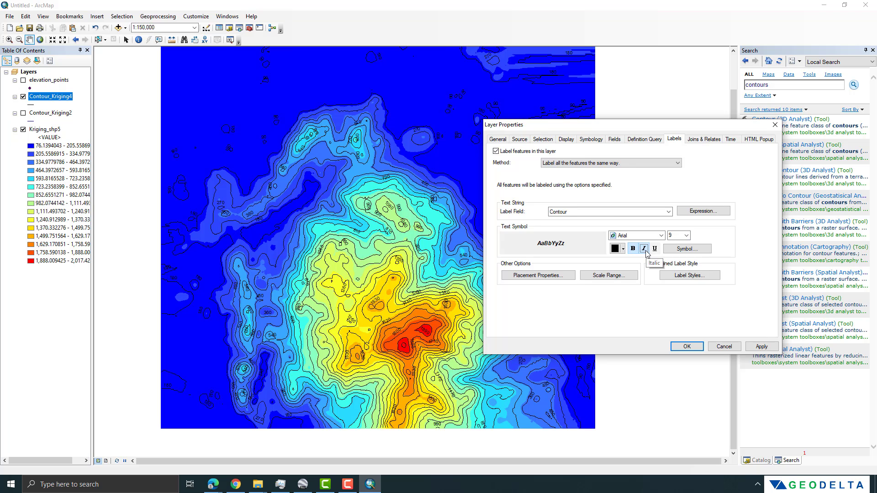
{"action": "left_click", "coordinate": [687, 347]}
{"action": "scroll", "coordinate": [411, 349], "scroll_direction": "down", "scroll_amount": 4}
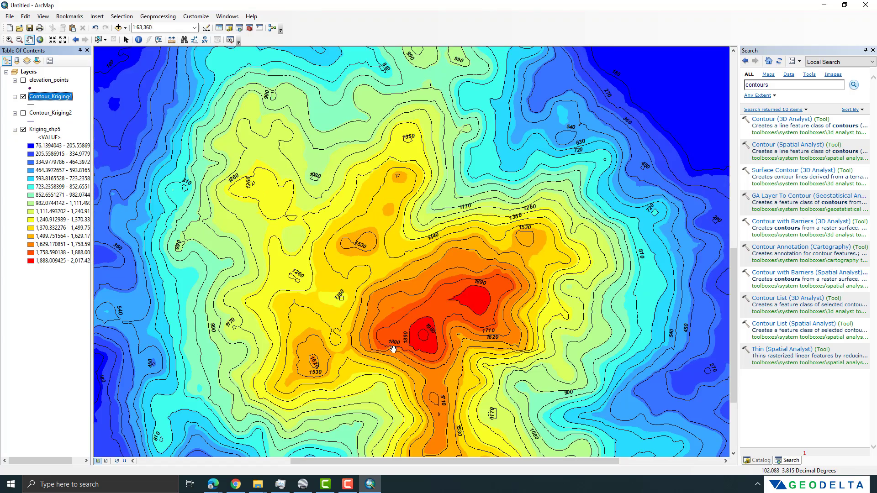
{"action": "scroll", "coordinate": [392, 350], "scroll_direction": "down", "scroll_amount": 2}
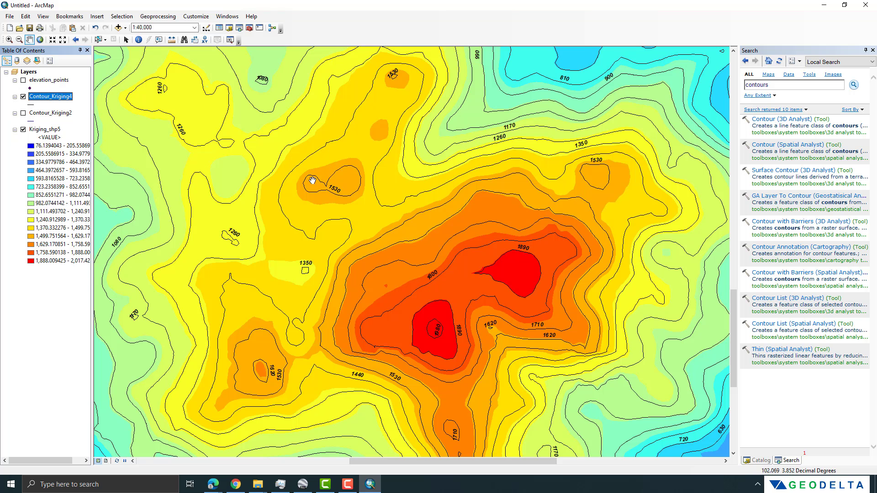
{"action": "scroll", "coordinate": [443, 346], "scroll_direction": "down", "scroll_amount": 2}
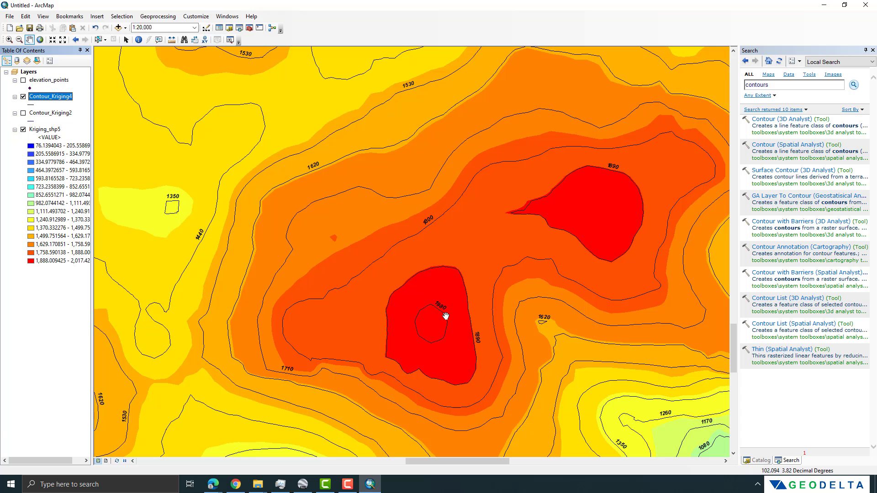
{"action": "scroll", "coordinate": [443, 315], "scroll_direction": "up", "scroll_amount": 3}
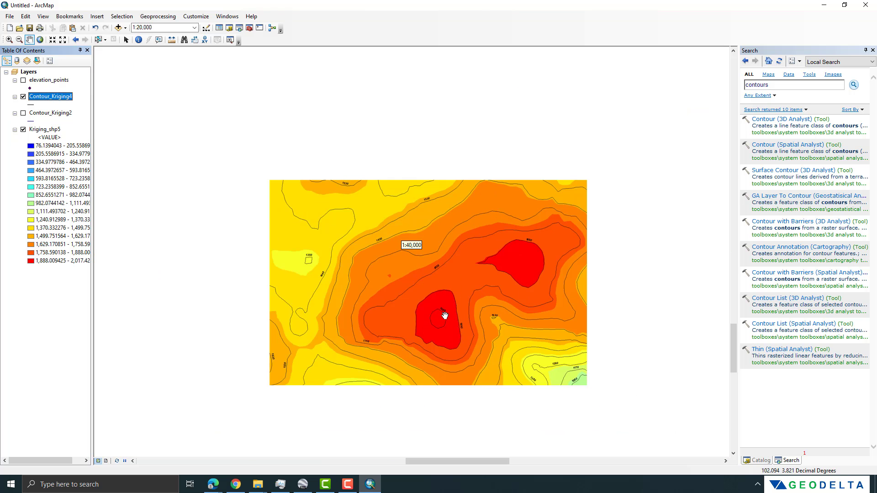
{"action": "scroll", "coordinate": [445, 315], "scroll_direction": "up", "scroll_amount": 2}
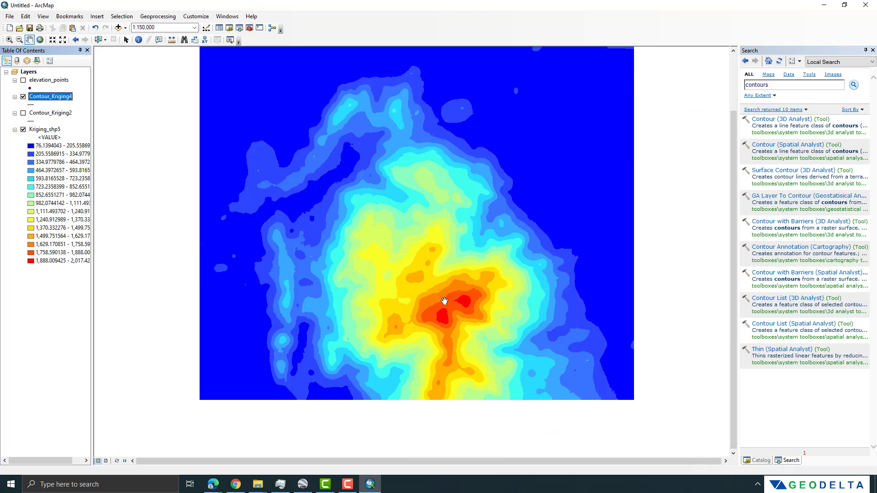
{"action": "scroll", "coordinate": [403, 226], "scroll_direction": "down", "scroll_amount": 4}
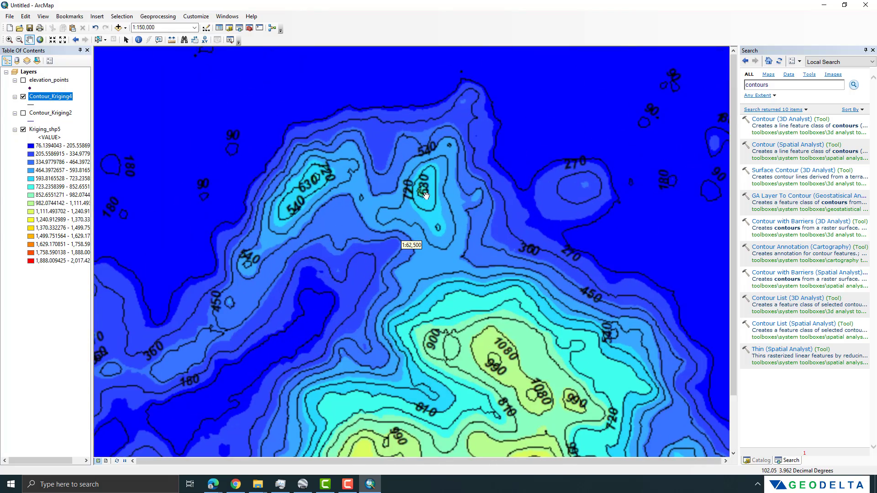
{"action": "scroll", "coordinate": [392, 195], "scroll_direction": "down", "scroll_amount": 3}
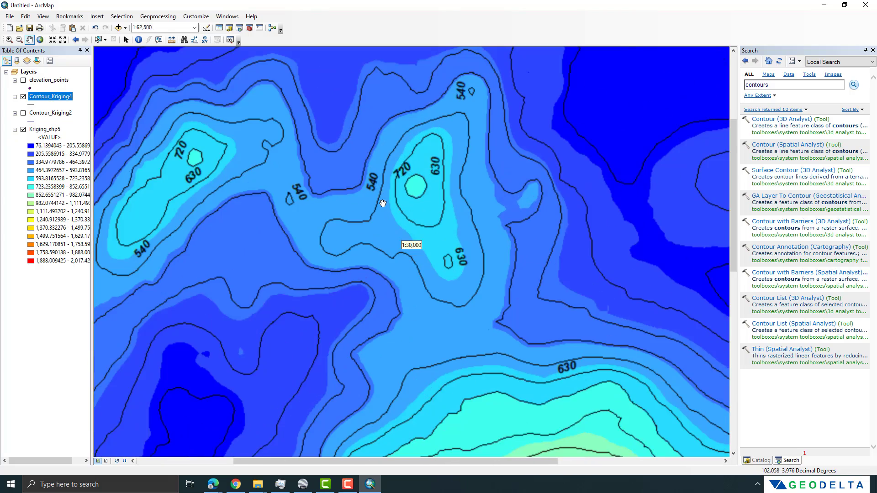
{"action": "scroll", "coordinate": [387, 209], "scroll_direction": "up", "scroll_amount": 2}
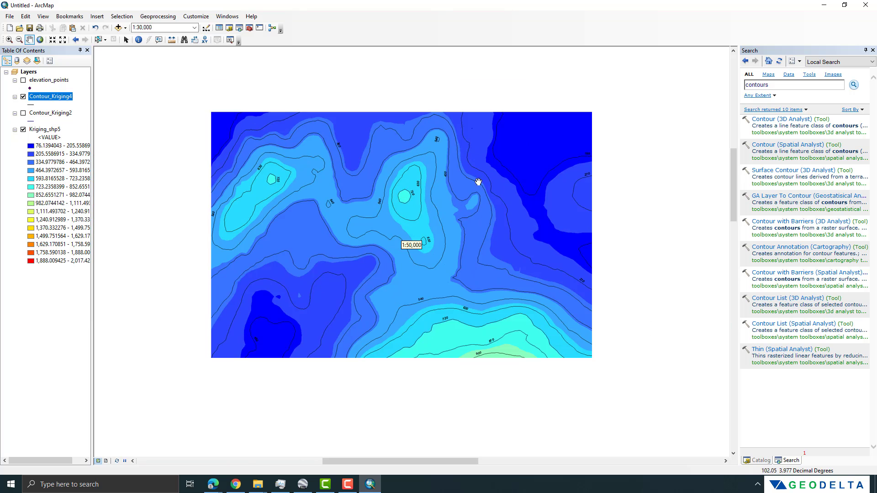
{"action": "left_click_drag", "start_coordinate": [522, 169], "coordinate": [456, 317]}
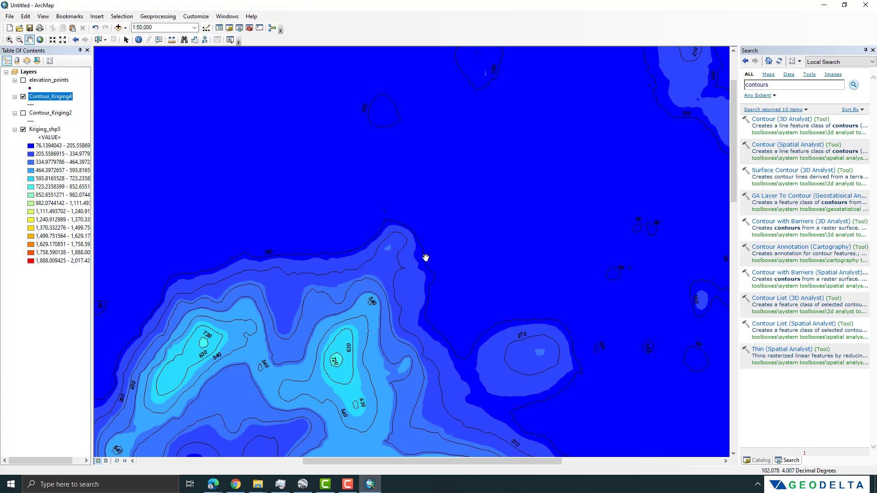
{"action": "left_click_drag", "start_coordinate": [574, 338], "coordinate": [588, 319]}
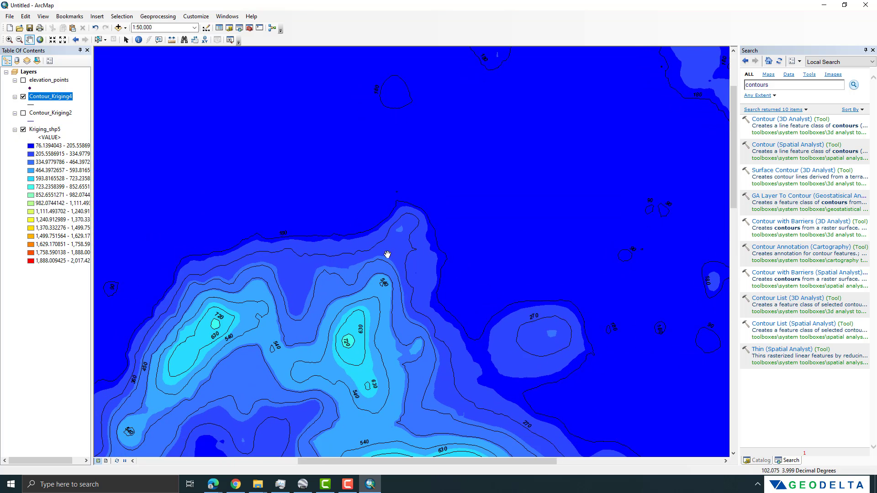
{"action": "scroll", "coordinate": [379, 281], "scroll_direction": "down", "scroll_amount": 4}
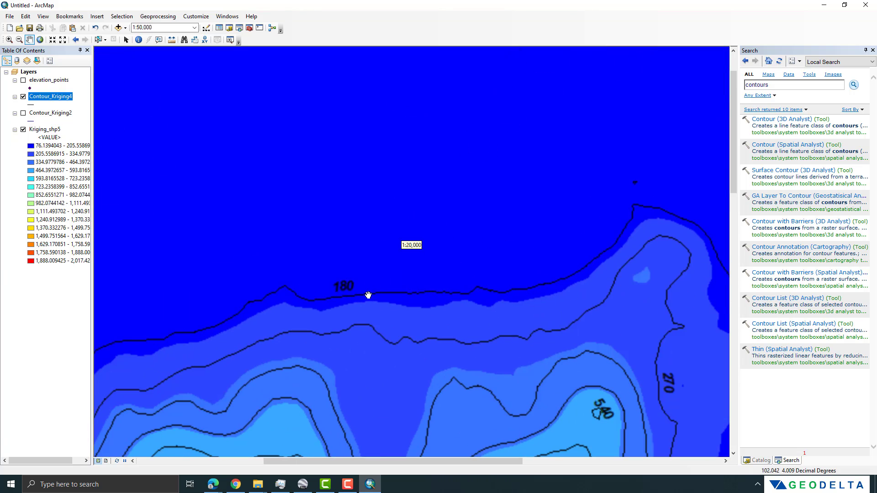
{"action": "scroll", "coordinate": [366, 309], "scroll_direction": "up", "scroll_amount": 5}
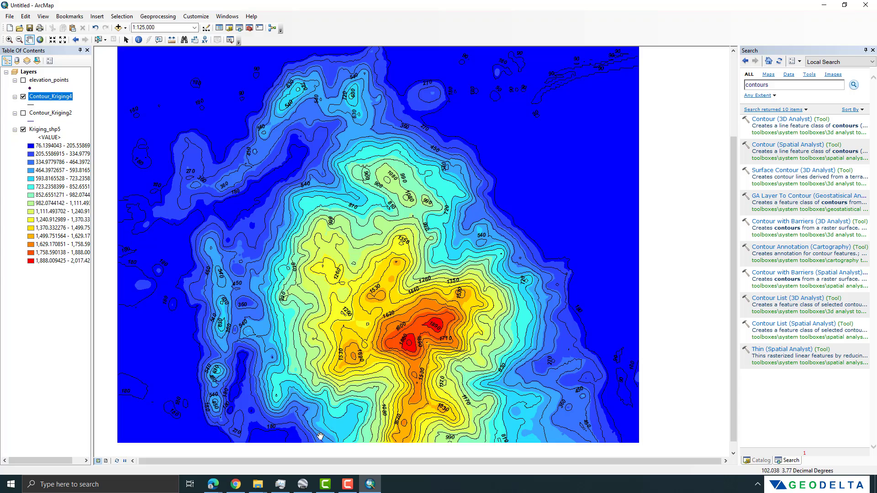
{"action": "left_click", "coordinate": [302, 484]}
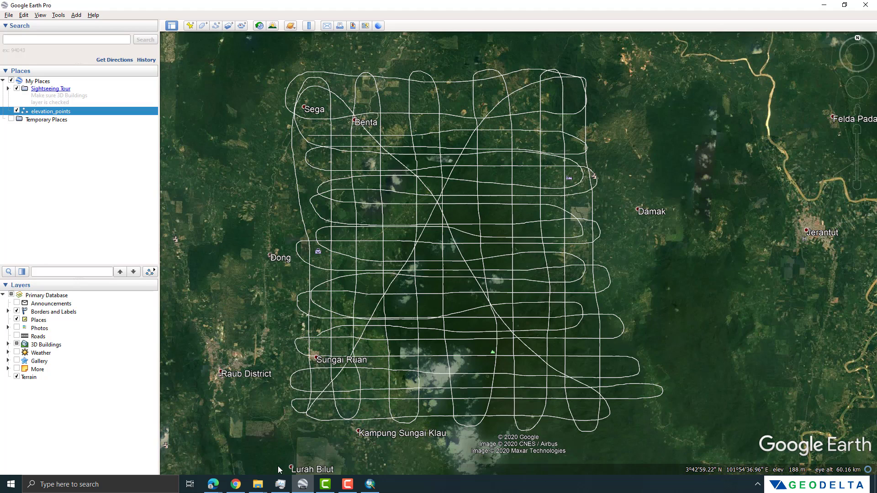
{"action": "left_click", "coordinate": [302, 484]}
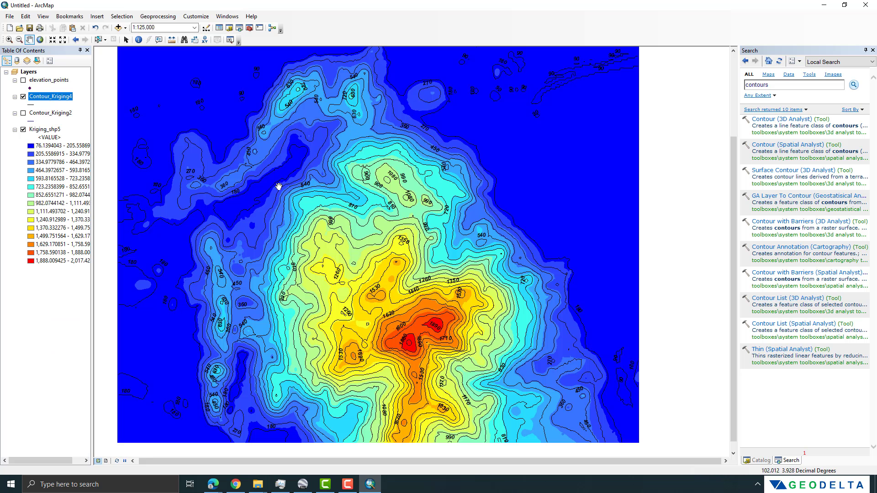